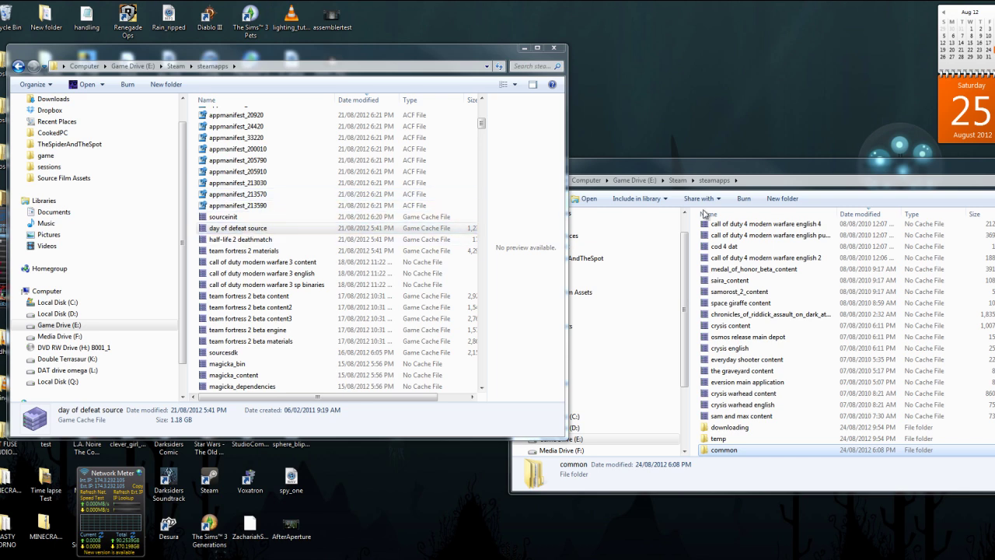
Arrange and resize the two steamapps folder windows so that they sit side by side
{"action": "left_click_drag", "start_coordinate": [661, 170], "coordinate": [488, 167]}
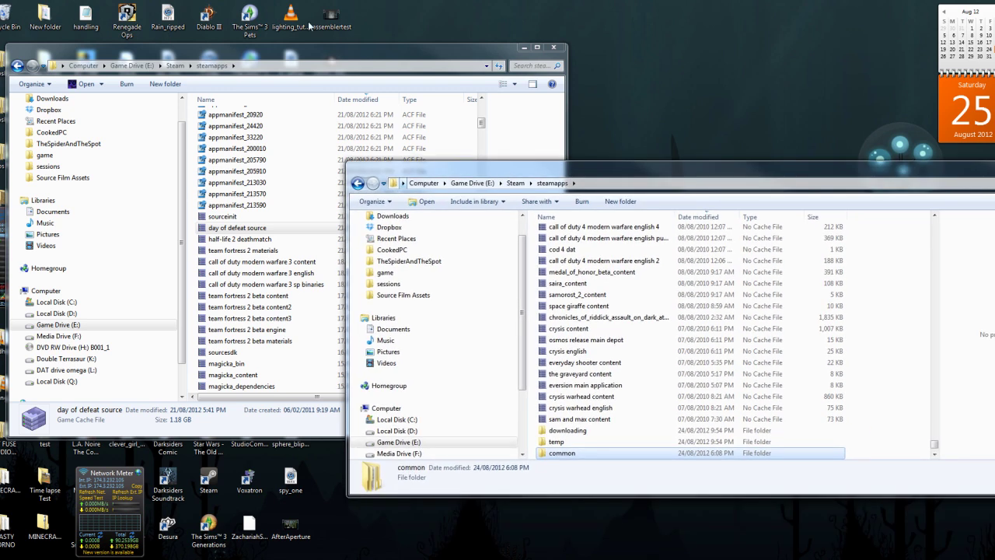
{"action": "left_click_drag", "start_coordinate": [389, 56], "coordinate": [384, 50]}
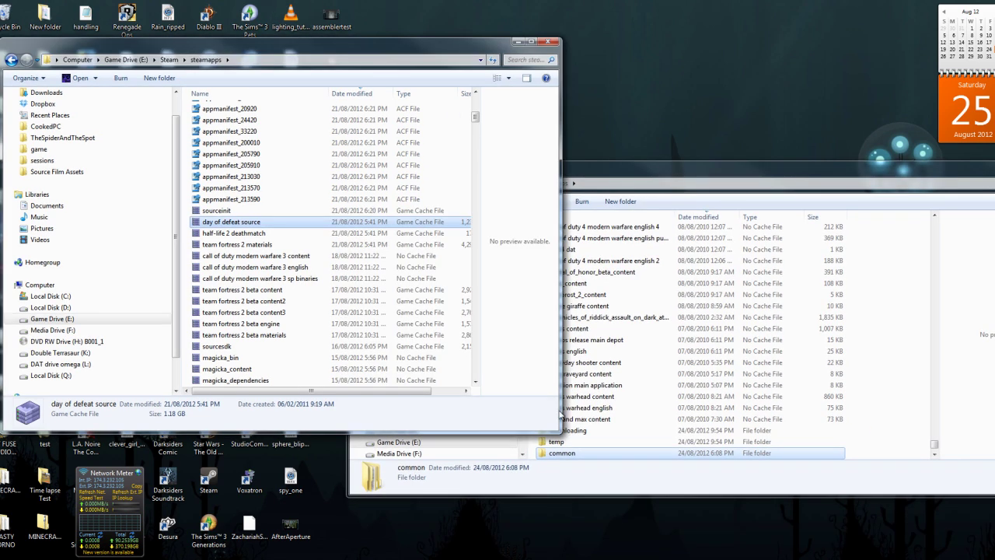
{"action": "left_click_drag", "start_coordinate": [559, 432], "coordinate": [415, 467]}
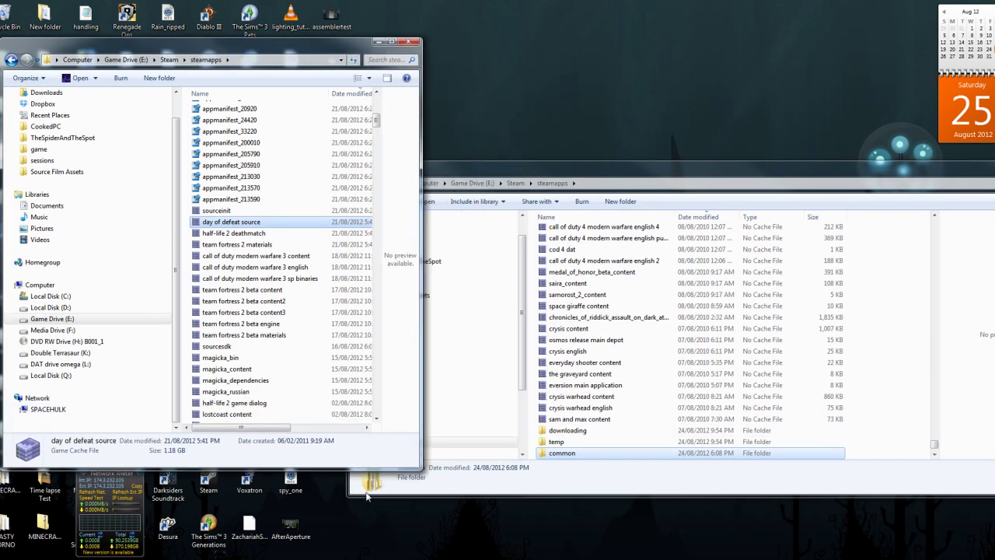
{"action": "left_click_drag", "start_coordinate": [345, 492], "coordinate": [478, 525]}
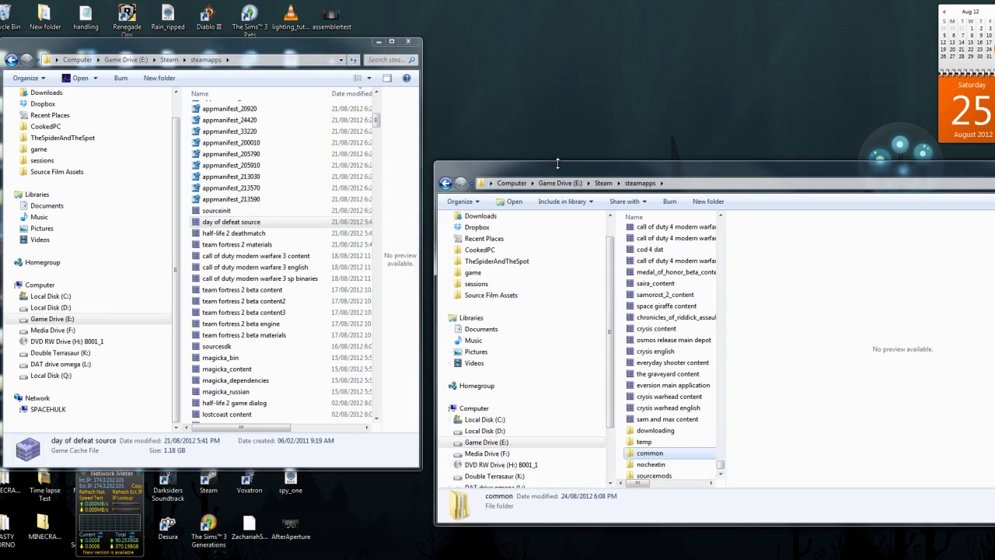
{"action": "left_click_drag", "start_coordinate": [557, 162], "coordinate": [559, 32]}
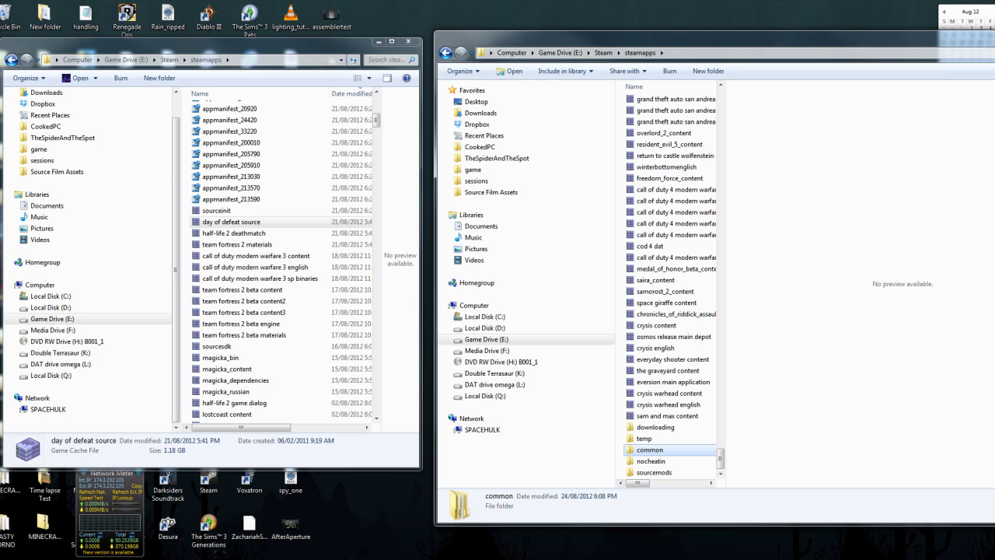
{"action": "left_click_drag", "start_coordinate": [994, 167], "coordinate": [993, 167]}
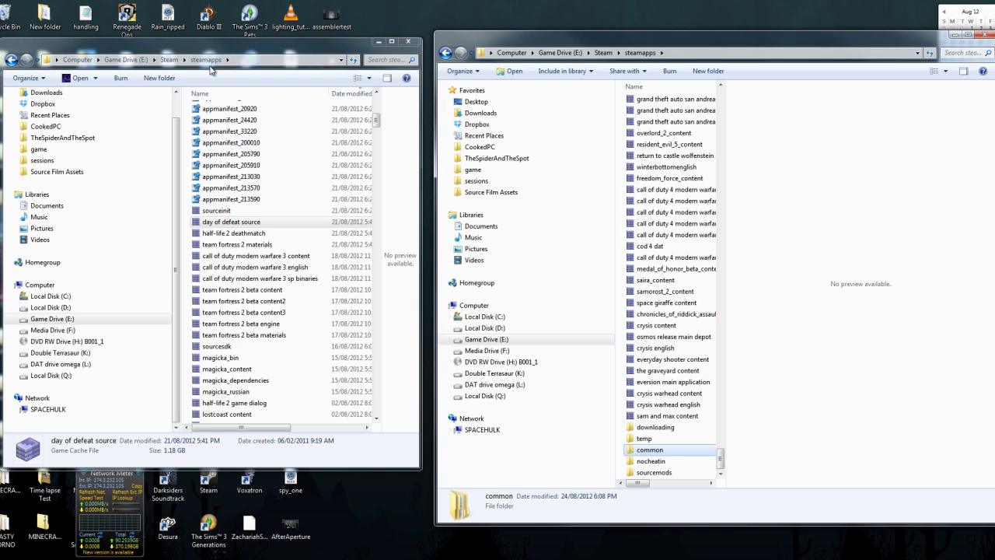
Go up to the Steam folder in the window with day of defeat source selected, and reopen steamapps
{"action": "left_click_drag", "start_coordinate": [233, 42], "coordinate": [274, 227]}
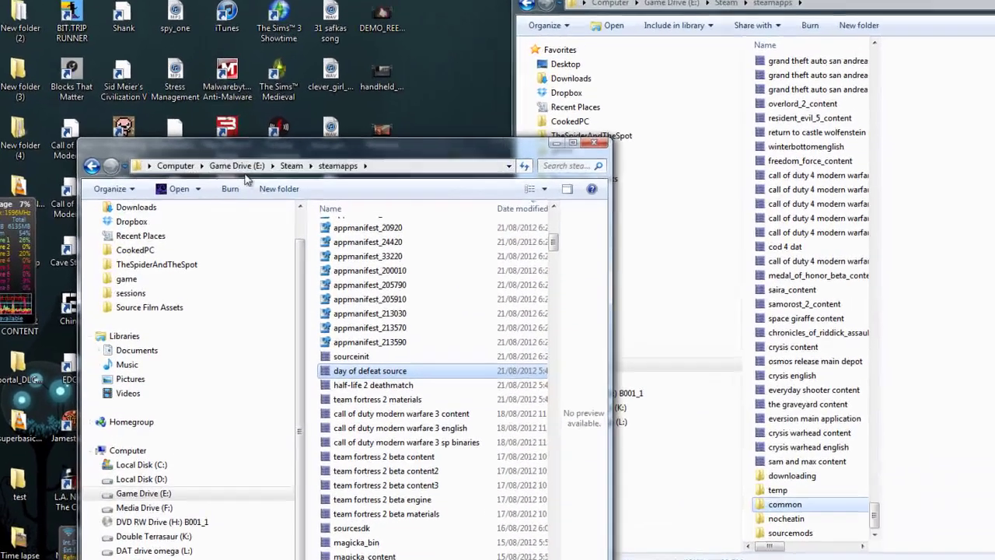
{"action": "left_click_drag", "start_coordinate": [245, 179], "coordinate": [208, 41]}
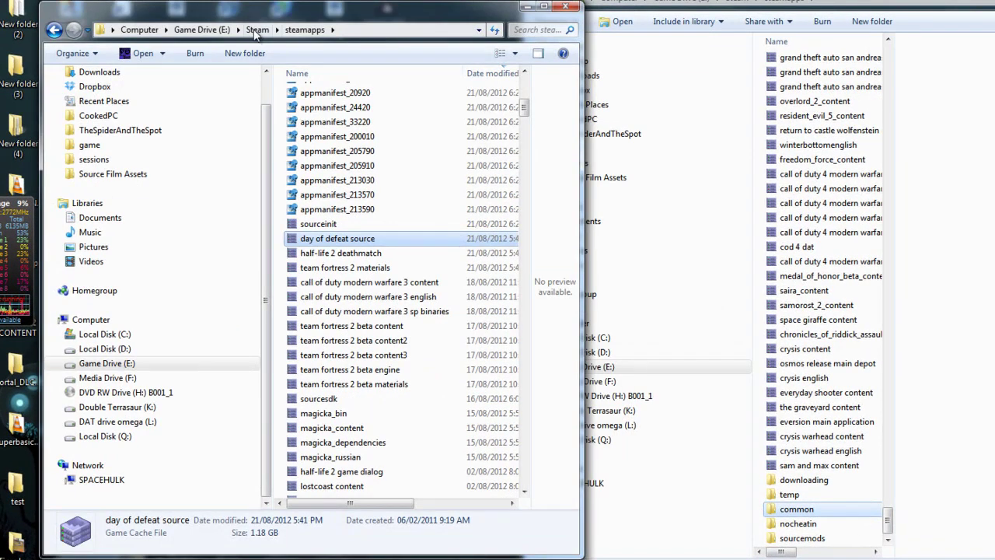
{"action": "left_click", "coordinate": [255, 33]}
{"action": "double_click", "coordinate": [327, 268]}
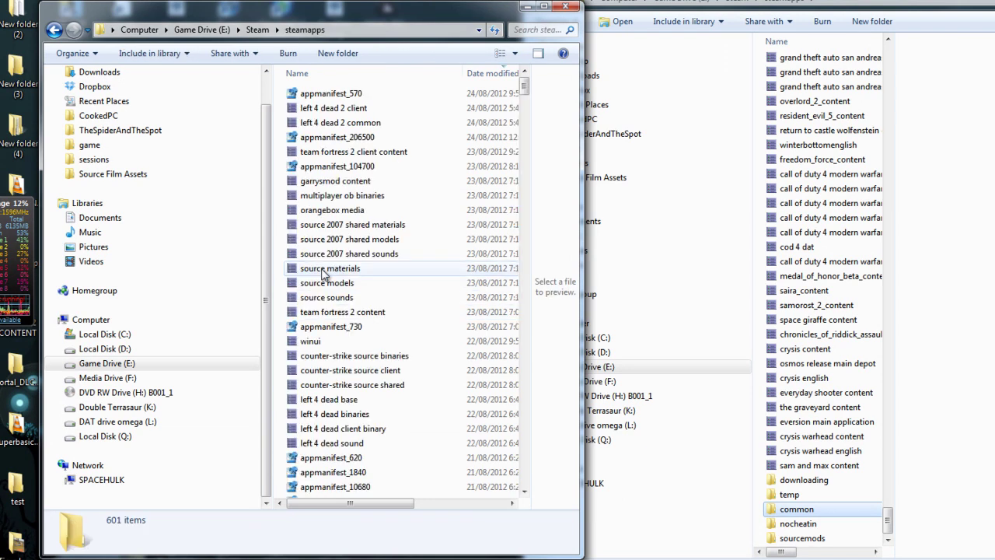
{"action": "scroll", "coordinate": [353, 264], "scroll_direction": "up", "scroll_amount": 2}
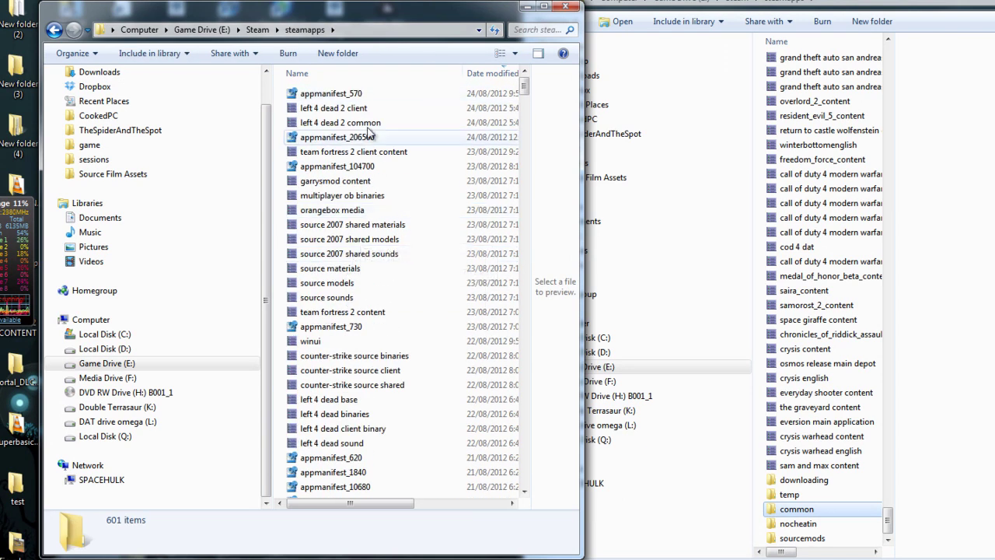
Widen the steamapps window and look through its game cache files for the games' content
{"action": "left_click_drag", "start_coordinate": [583, 151], "coordinate": [974, 152]}
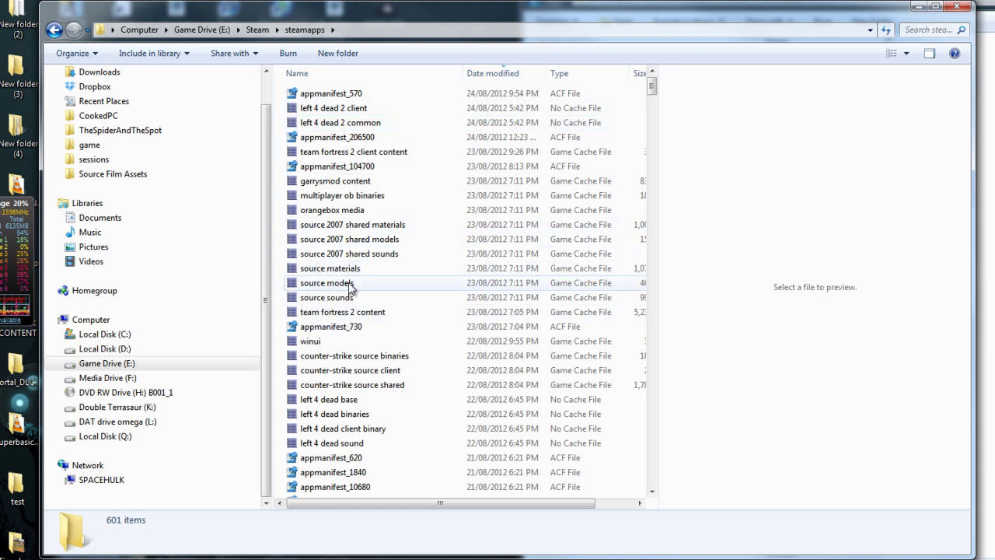
{"action": "scroll", "coordinate": [386, 298], "scroll_direction": "down", "scroll_amount": 3}
{"action": "scroll", "coordinate": [386, 298], "scroll_direction": "down", "scroll_amount": 2}
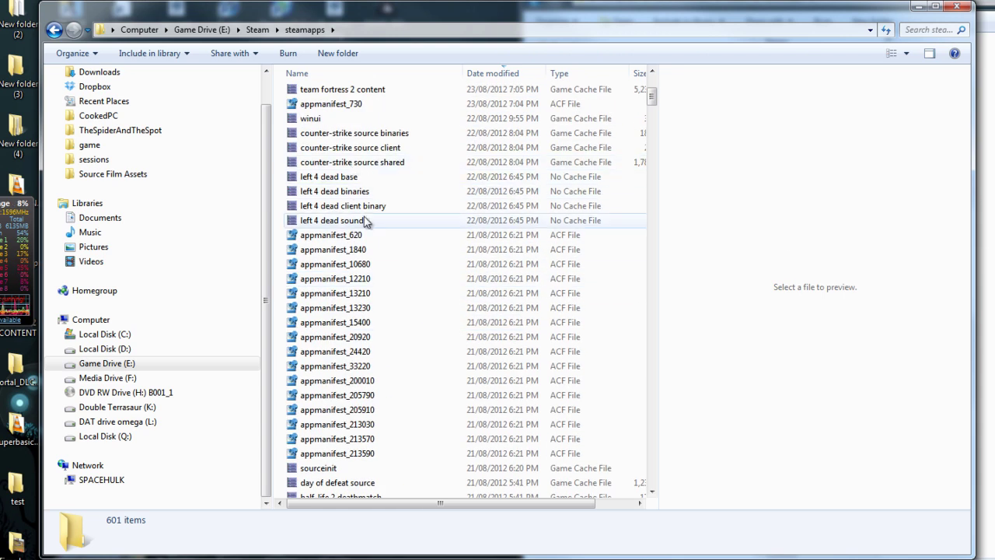
{"action": "scroll", "coordinate": [366, 220], "scroll_direction": "down", "scroll_amount": 8}
{"action": "scroll", "coordinate": [366, 220], "scroll_direction": "down", "scroll_amount": 16}
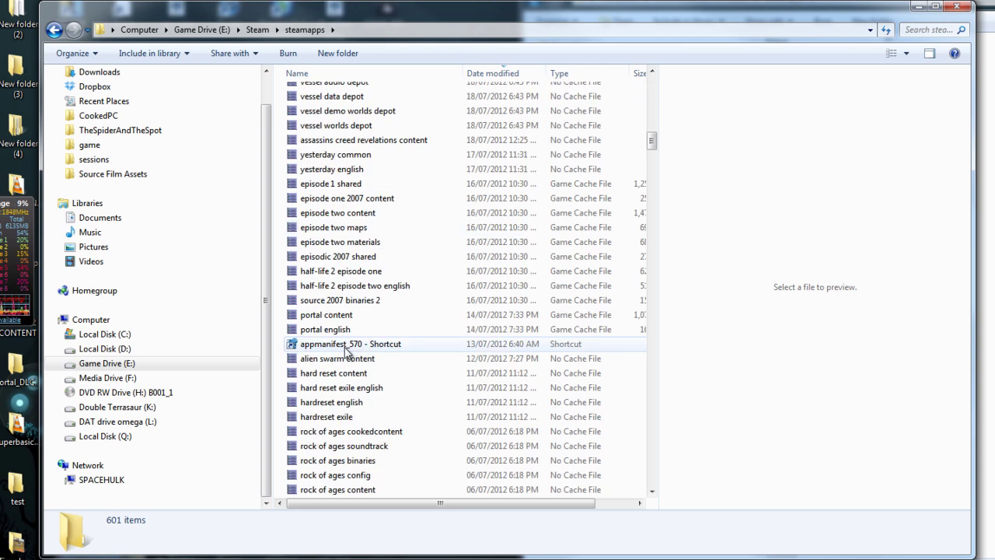
{"action": "scroll", "coordinate": [357, 342], "scroll_direction": "up", "scroll_amount": 13}
{"action": "scroll", "coordinate": [381, 356], "scroll_direction": "up", "scroll_amount": 16}
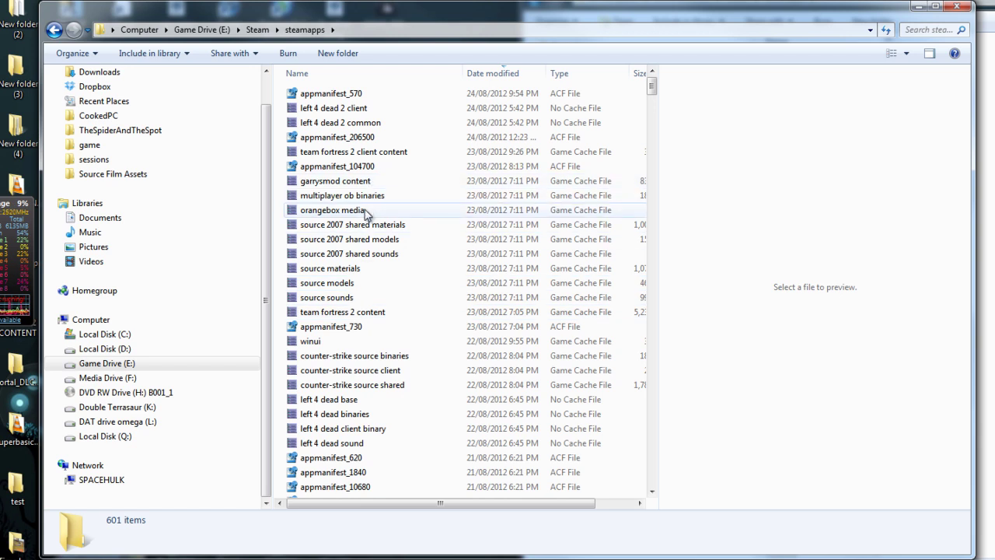
{"action": "scroll", "coordinate": [342, 346], "scroll_direction": "down", "scroll_amount": 9}
{"action": "scroll", "coordinate": [352, 347], "scroll_direction": "down", "scroll_amount": 3}
{"action": "scroll", "coordinate": [353, 349], "scroll_direction": "up", "scroll_amount": 3}
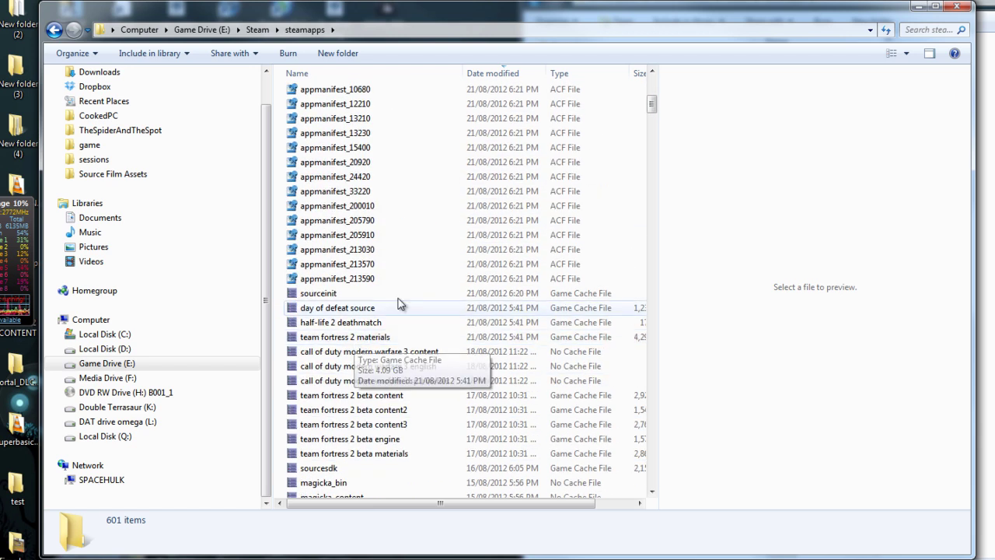
Open the day of defeat source cache file in GCFScape, enter its dod folder and move the window clear of the destination folder window
{"action": "left_click", "coordinate": [352, 309]}
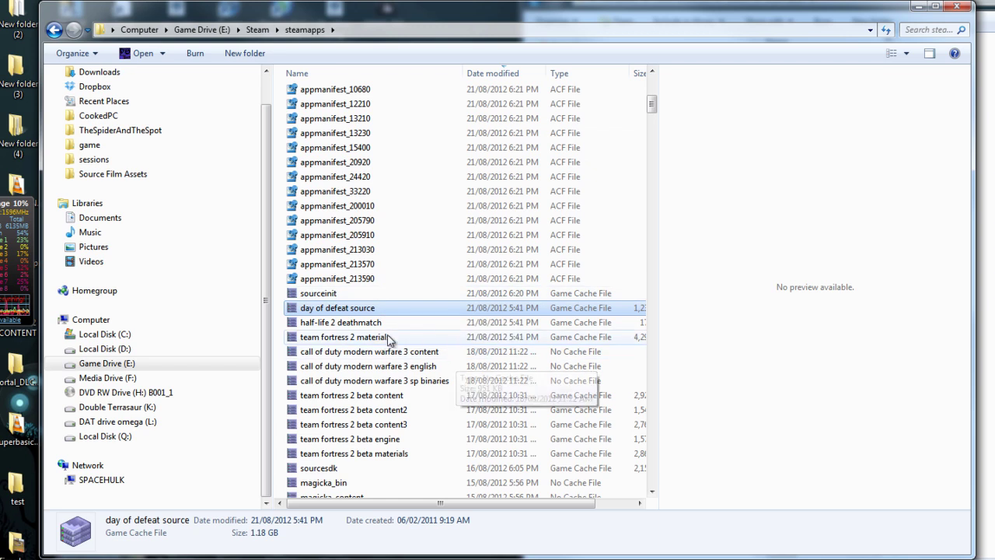
{"action": "double_click", "coordinate": [325, 310]}
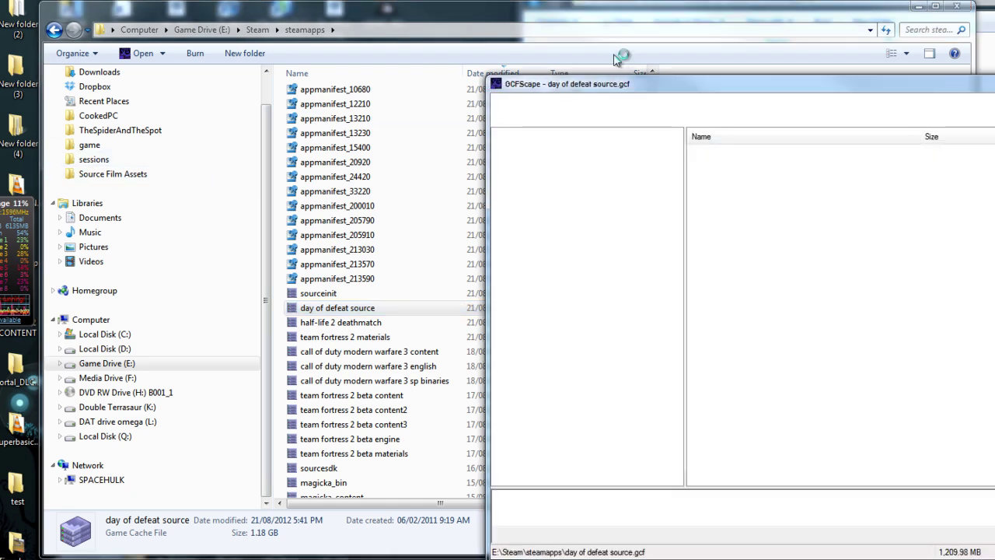
{"action": "left_click_drag", "start_coordinate": [641, 82], "coordinate": [191, 64]}
{"action": "double_click", "coordinate": [234, 126]}
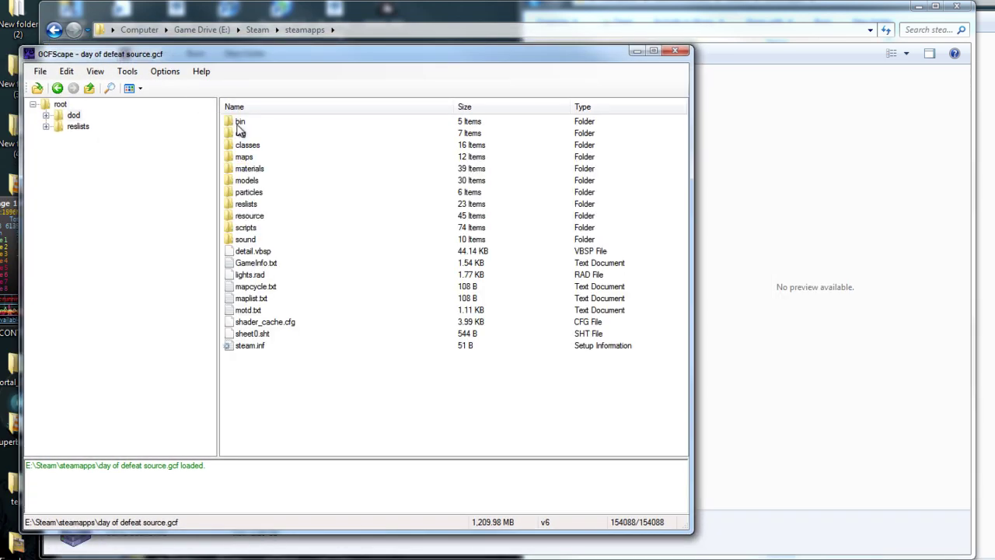
{"action": "left_click", "coordinate": [250, 171]}
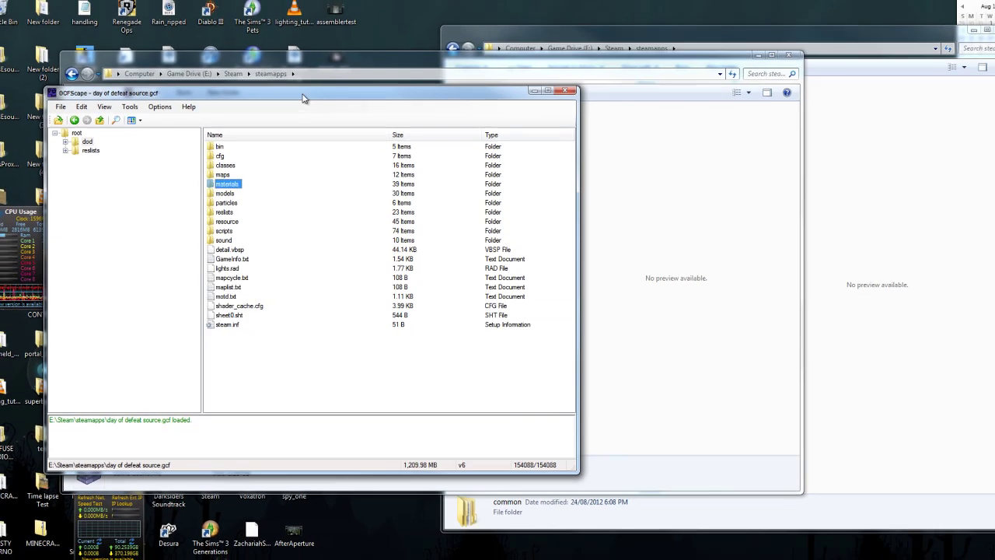
{"action": "left_click_drag", "start_coordinate": [342, 54], "coordinate": [295, 46]}
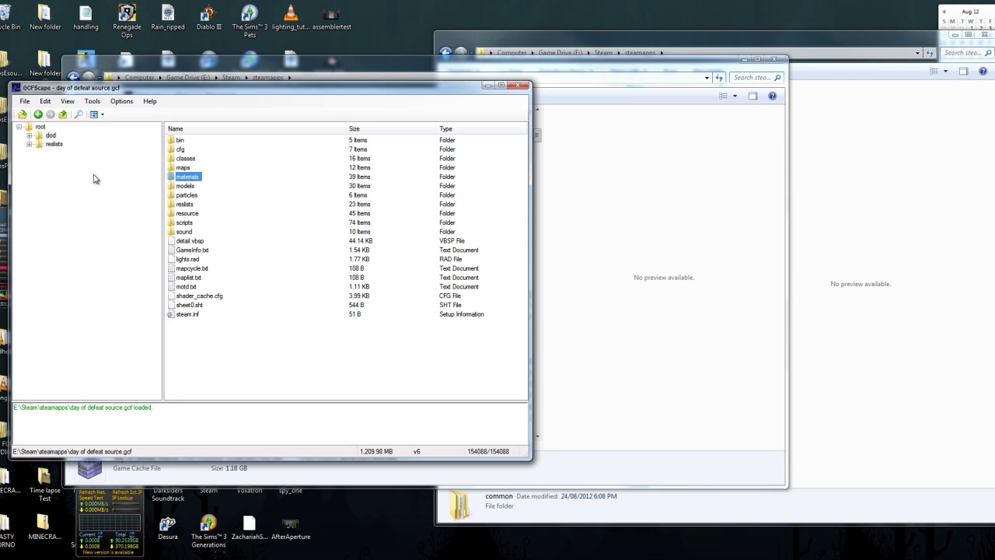
{"action": "left_click_drag", "start_coordinate": [128, 93], "coordinate": [124, 37]}
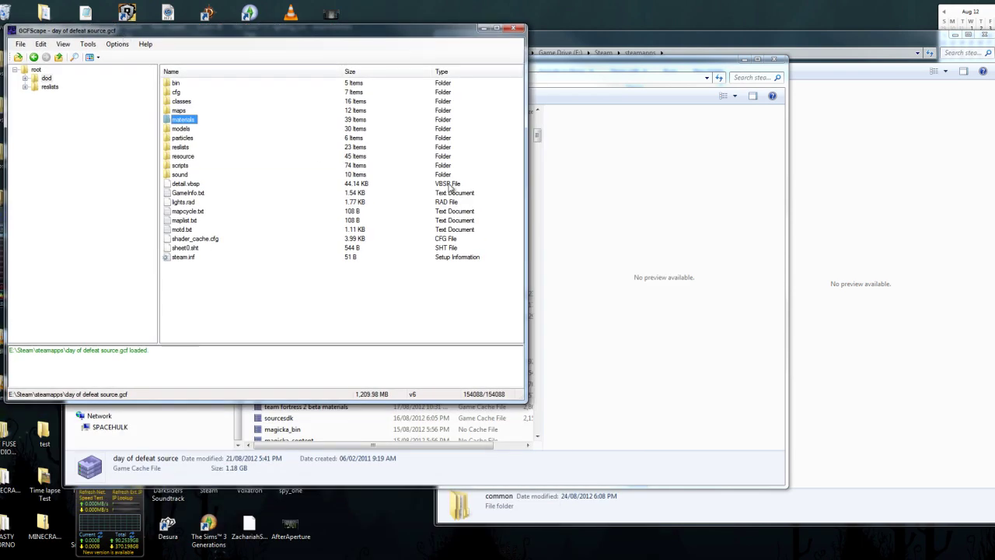
Switch to the other steamapps folder window and open common, SourceFilmmaker and its game folder
{"action": "key", "text": "alt+Tab"}
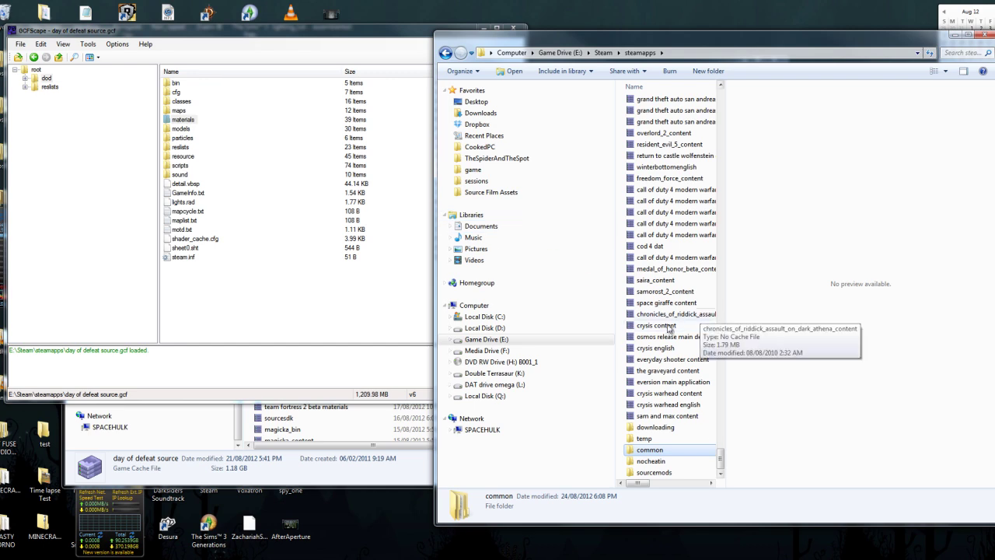
{"action": "double_click", "coordinate": [655, 454]}
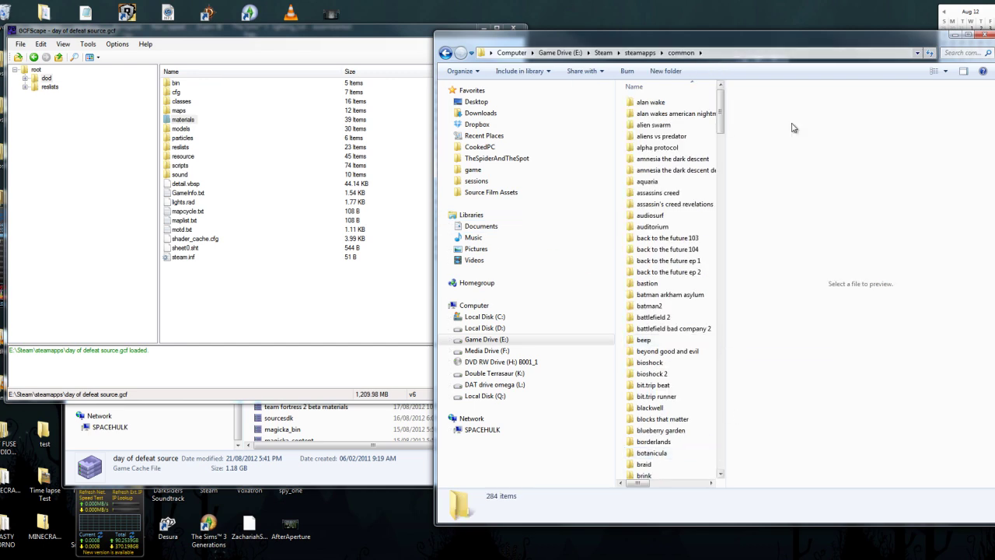
{"action": "left_click_drag", "start_coordinate": [754, 184], "coordinate": [707, 175]}
{"action": "scroll", "coordinate": [660, 268], "scroll_direction": "down", "scroll_amount": 20}
{"action": "scroll", "coordinate": [660, 282], "scroll_direction": "down", "scroll_amount": 20}
{"action": "scroll", "coordinate": [608, 208], "scroll_direction": "up", "scroll_amount": 13}
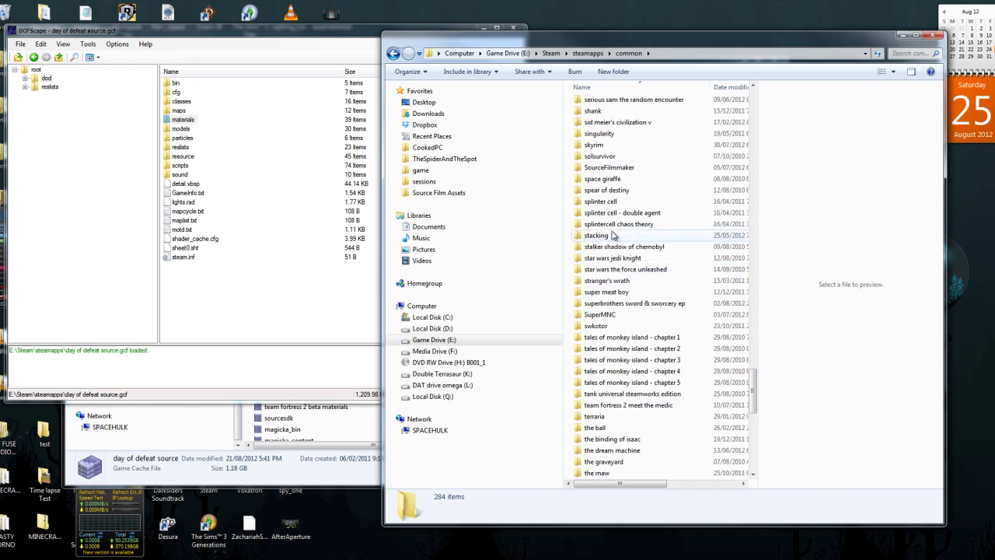
{"action": "left_click", "coordinate": [614, 167]}
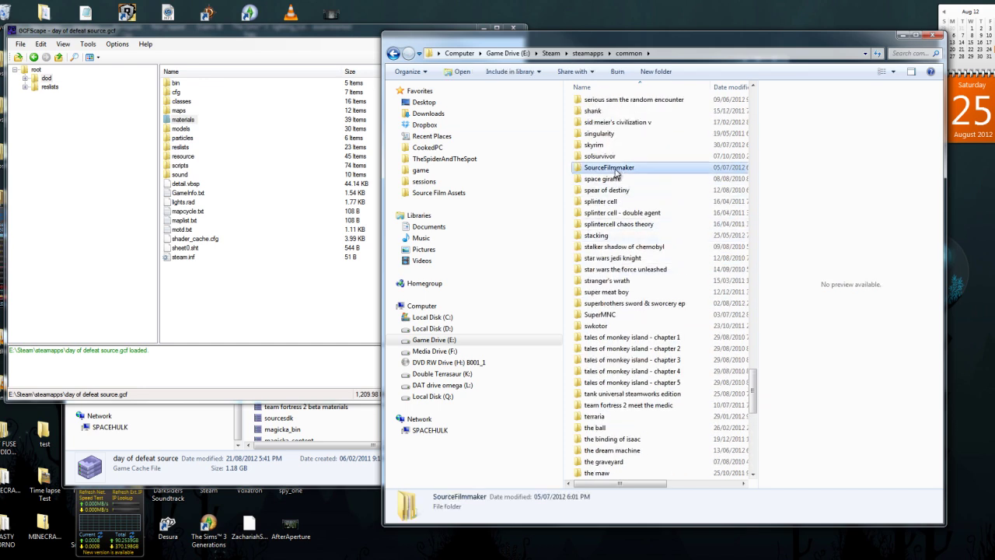
{"action": "double_click", "coordinate": [616, 173]}
{"action": "double_click", "coordinate": [593, 102]}
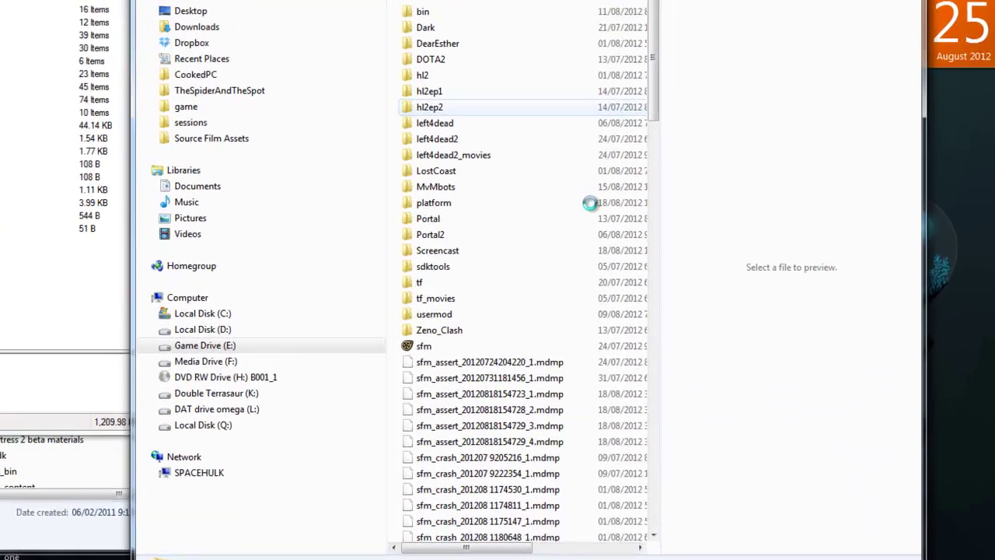
Create a folder named dod-source inside the SourceFilmmaker game folder and open it
{"action": "right_click", "coordinate": [686, 176]}
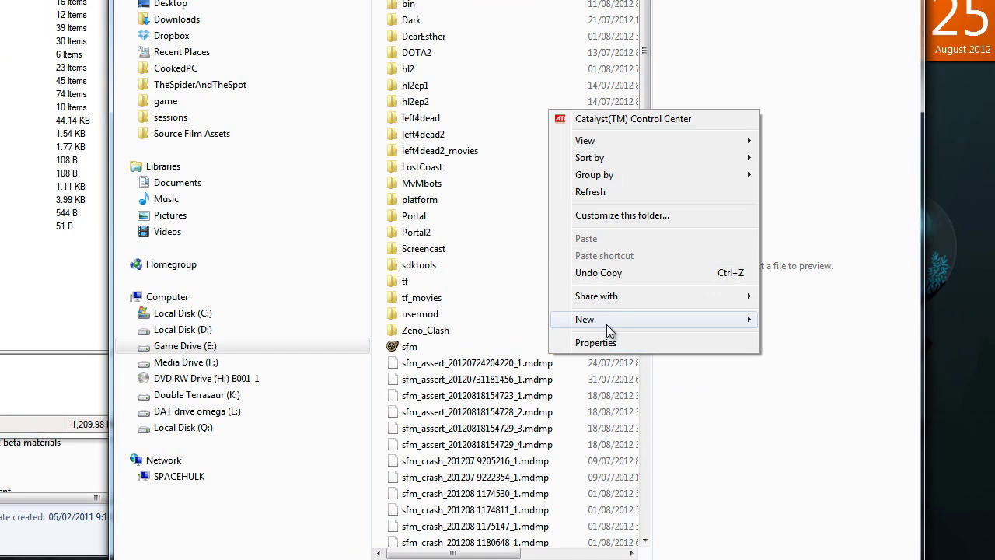
{"action": "mouse_move", "coordinate": [610, 325]}
{"action": "left_click", "coordinate": [819, 318]}
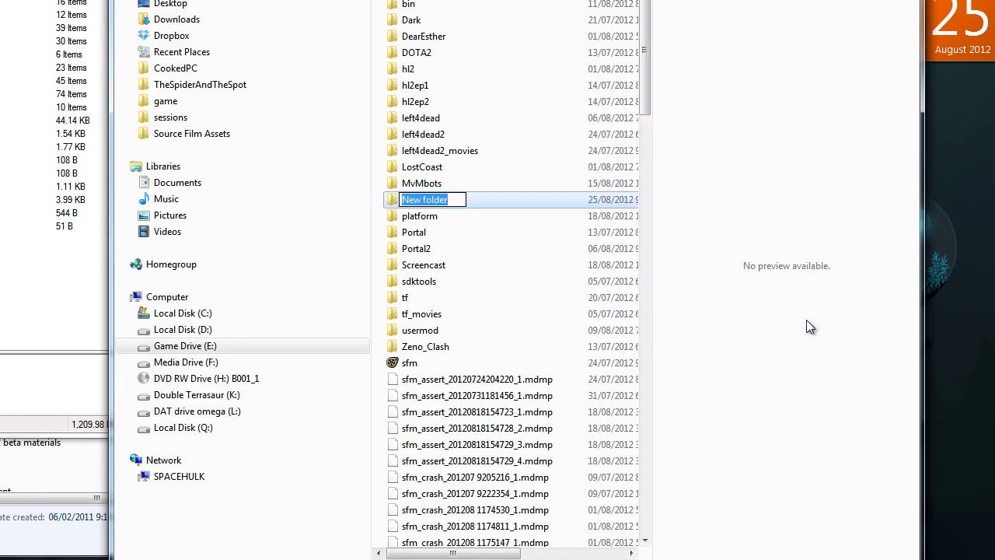
{"action": "type", "text": "dod-source"}
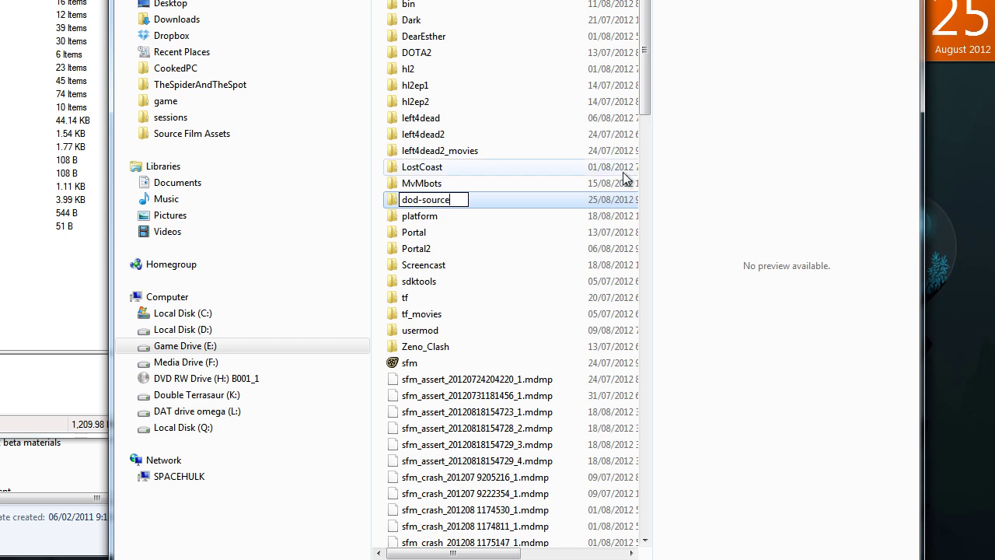
{"action": "left_click", "coordinate": [535, 216]}
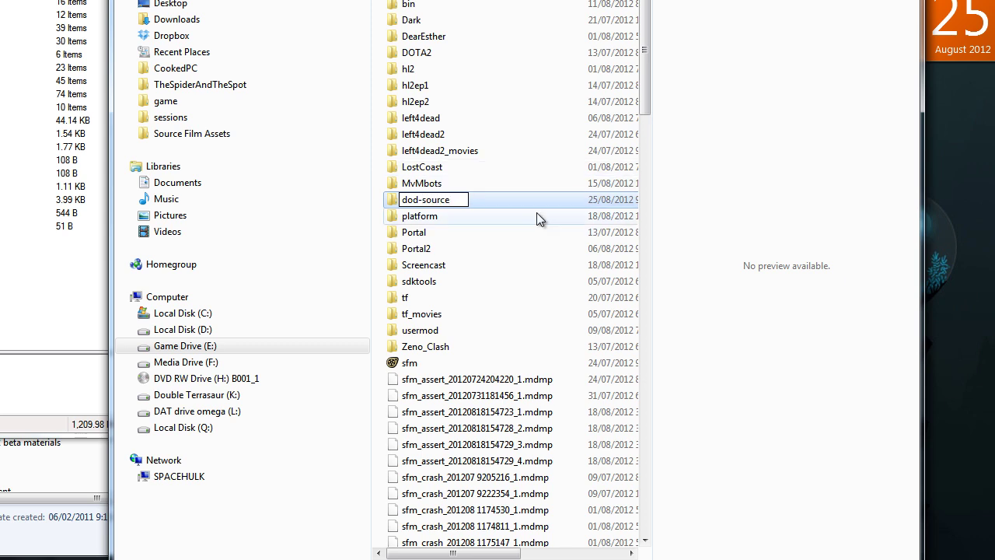
{"action": "left_click", "coordinate": [465, 51]}
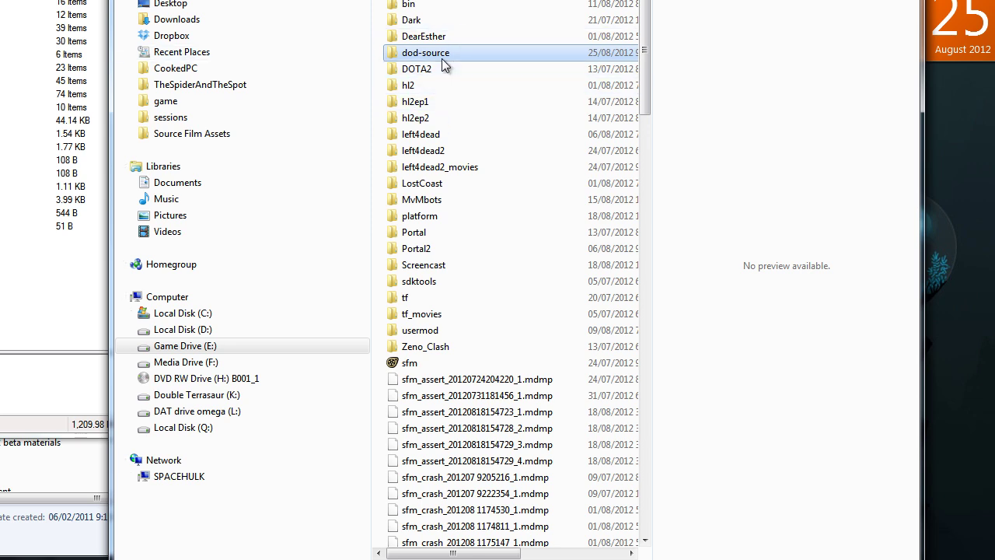
{"action": "double_click", "coordinate": [439, 55]}
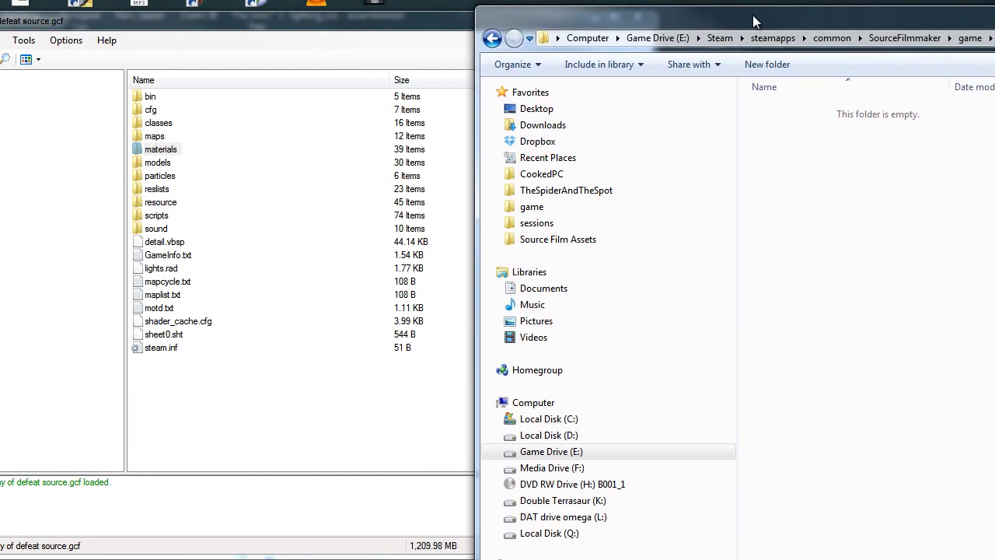
{"action": "left_click", "coordinate": [178, 149]}
{"action": "left_click", "coordinate": [161, 162], "text": "ctrl"}
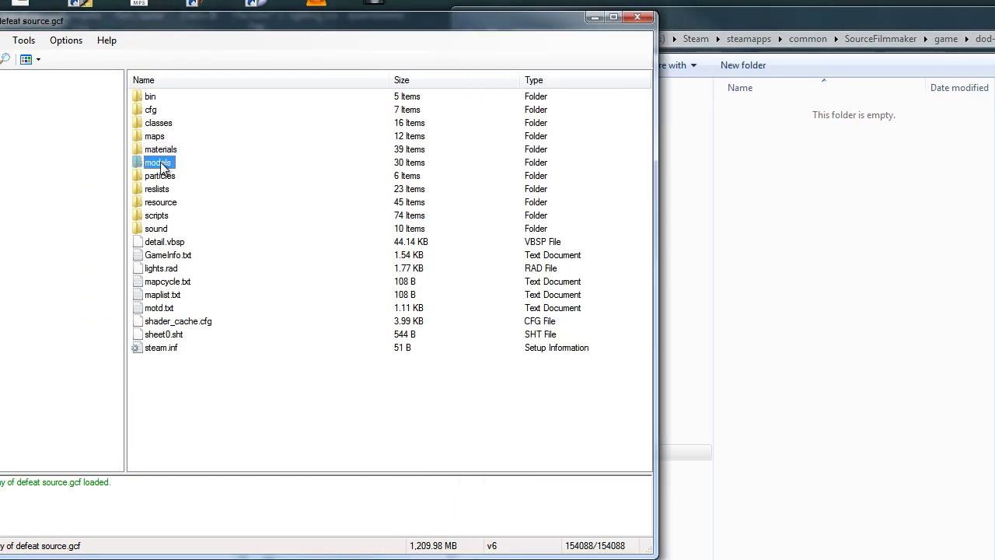
{"action": "left_click", "coordinate": [159, 176], "text": "ctrl"}
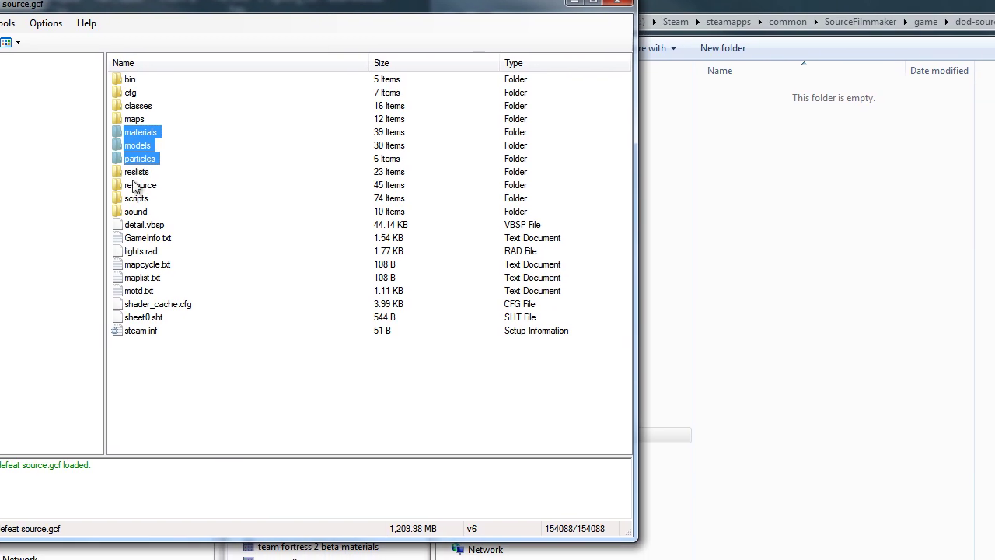
{"action": "left_click", "coordinate": [136, 198], "text": "ctrl"}
{"action": "left_click", "coordinate": [136, 211], "text": "ctrl"}
{"action": "left_click", "coordinate": [136, 198], "text": "ctrl"}
{"action": "left_click", "coordinate": [136, 119], "text": "ctrl"}
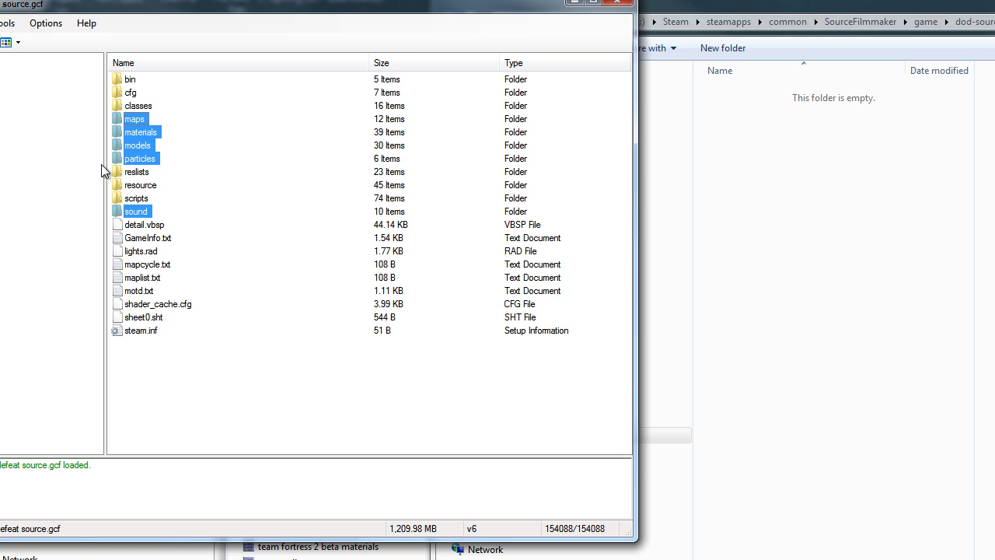
{"action": "right_click", "coordinate": [157, 150]}
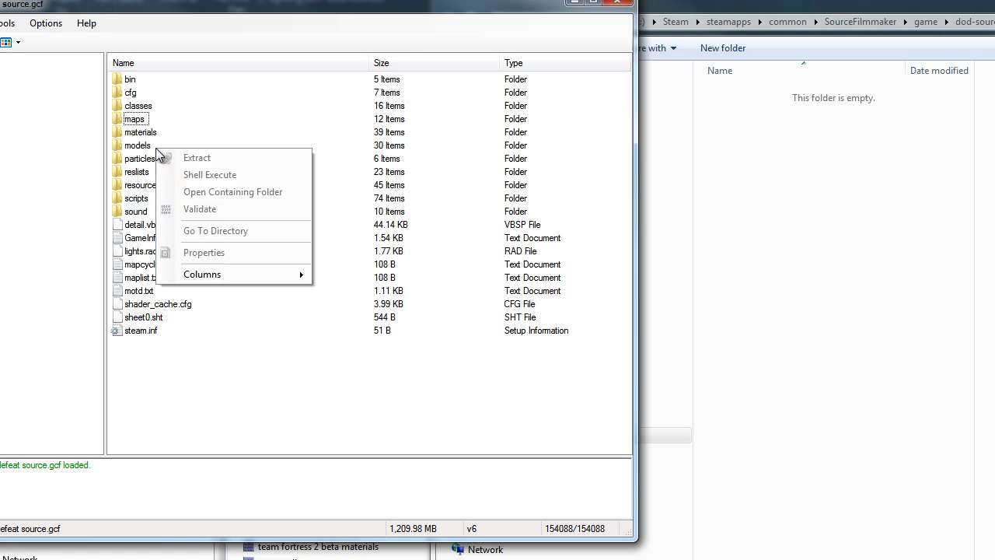
Select the maps, materials, models, particles and sound folders together and start extracting them
{"action": "left_click", "coordinate": [133, 118]}
{"action": "left_click", "coordinate": [140, 132], "text": "ctrl"}
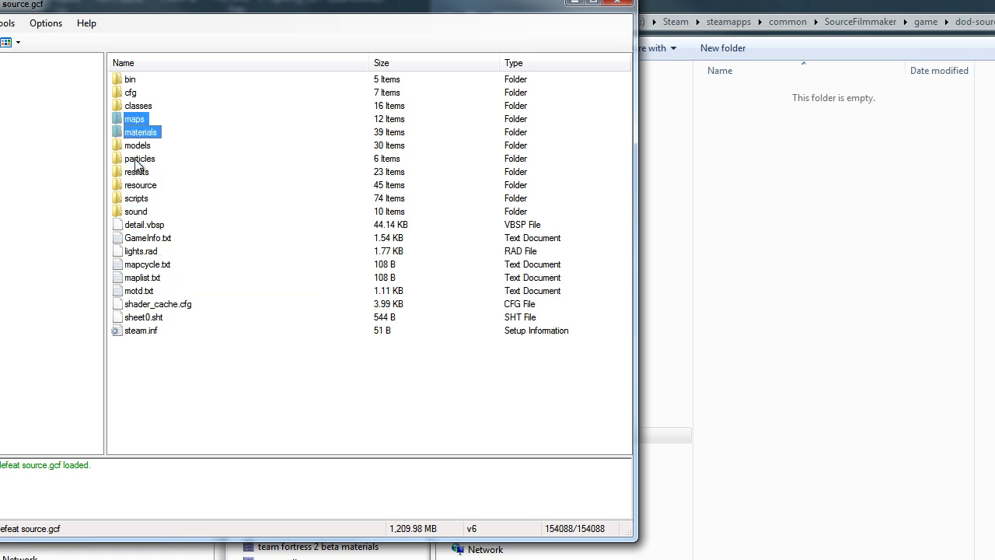
{"action": "left_click", "coordinate": [139, 159], "text": "ctrl"}
{"action": "left_click", "coordinate": [138, 145], "text": "ctrl"}
{"action": "left_click", "coordinate": [135, 213], "text": "ctrl"}
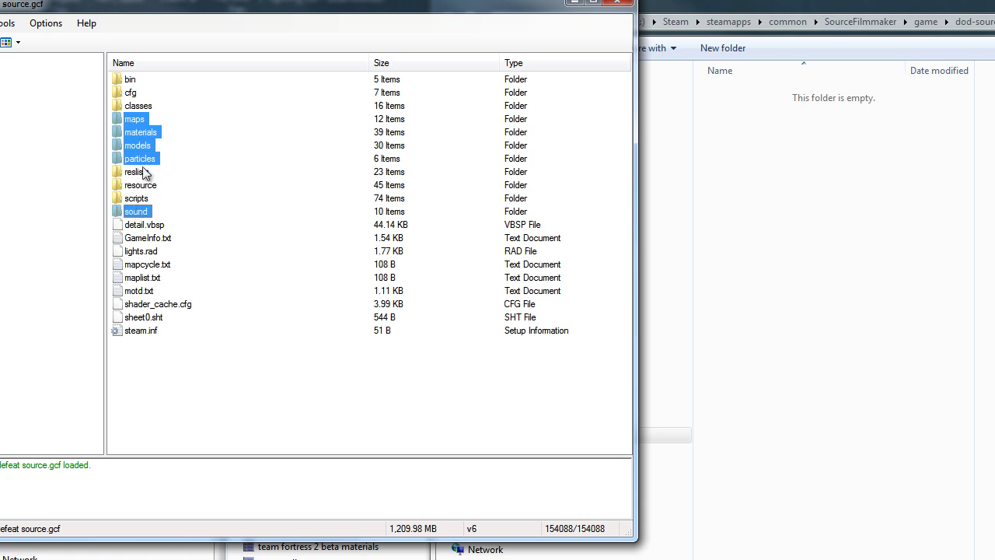
{"action": "right_click", "coordinate": [138, 152]}
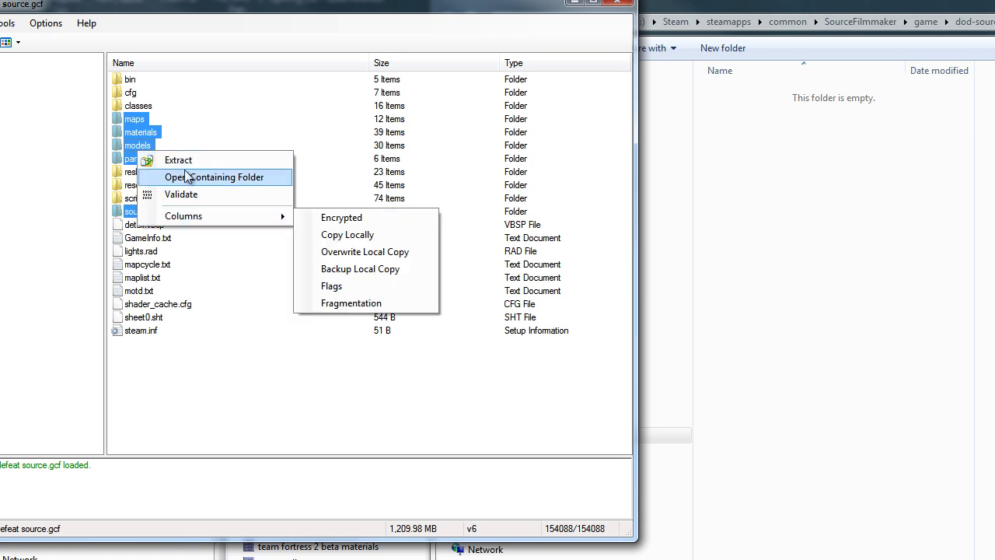
{"action": "left_click", "coordinate": [182, 160]}
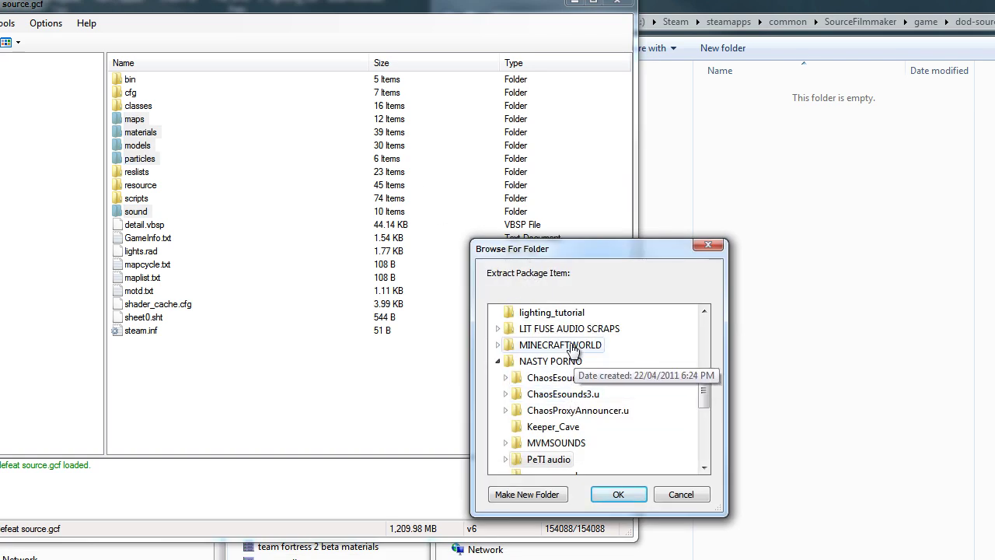
Browse the extraction destination tree through Computer, Game Drive (E:) and Steam to the steamapps folder
{"action": "left_click_drag", "start_coordinate": [704, 389], "coordinate": [709, 350]}
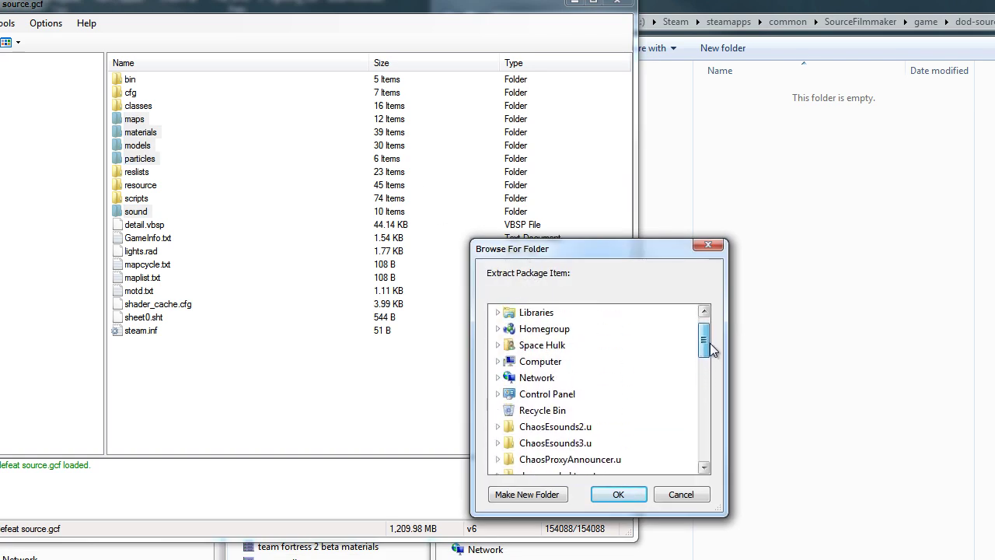
{"action": "left_click", "coordinate": [498, 360]}
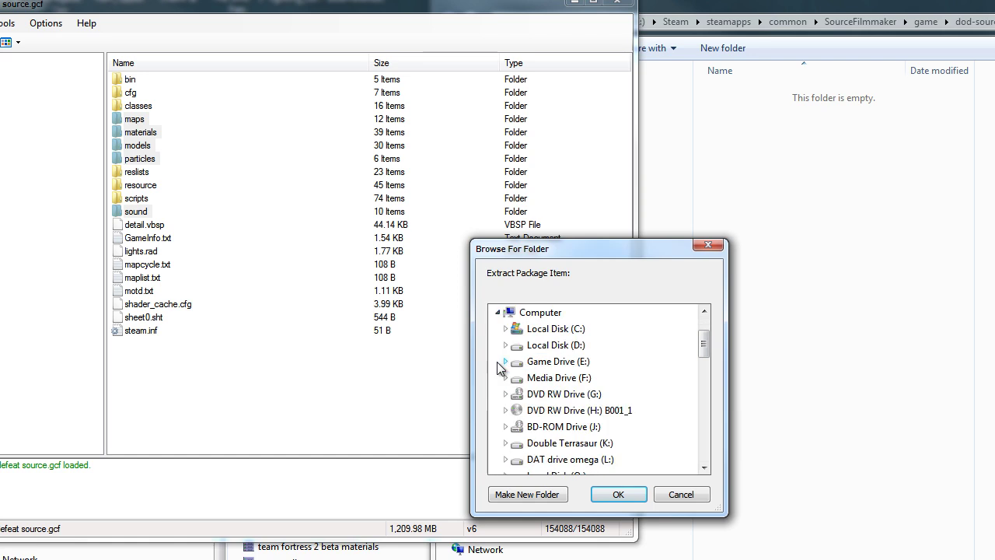
{"action": "scroll", "coordinate": [509, 373], "scroll_direction": "down", "scroll_amount": 3}
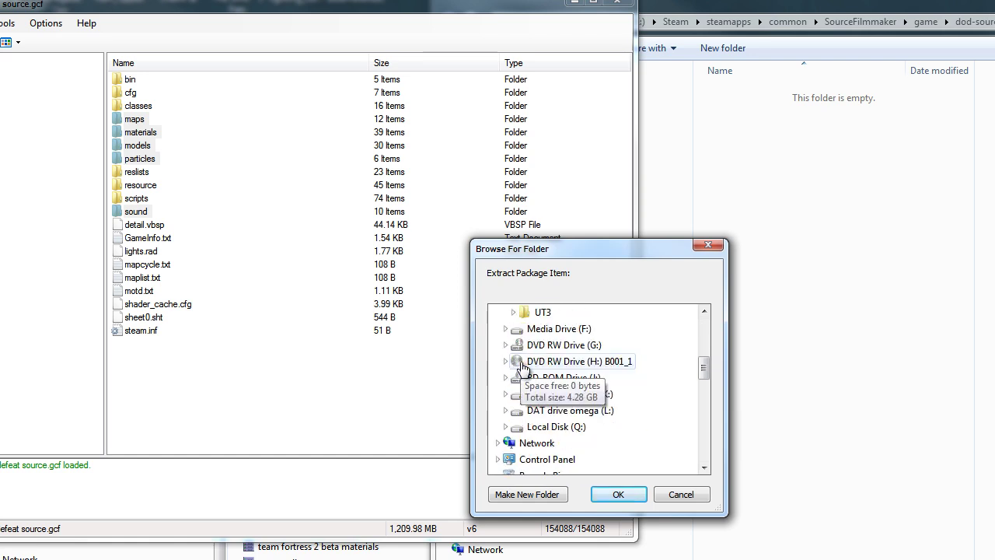
{"action": "scroll", "coordinate": [575, 366], "scroll_direction": "up", "scroll_amount": 2}
{"action": "left_click", "coordinate": [513, 378]}
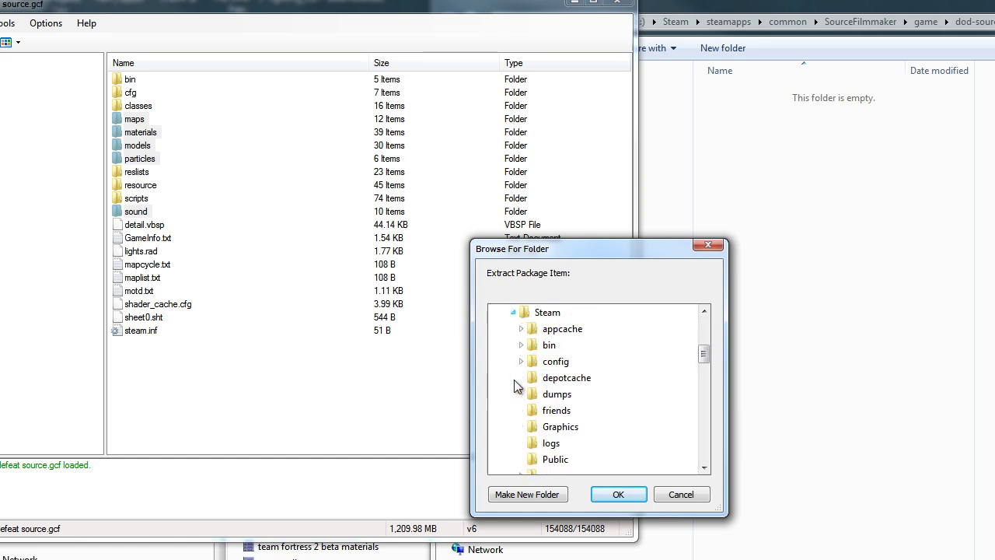
{"action": "scroll", "coordinate": [520, 387], "scroll_direction": "down", "scroll_amount": 2}
{"action": "scroll", "coordinate": [532, 376], "scroll_direction": "up", "scroll_amount": 1}
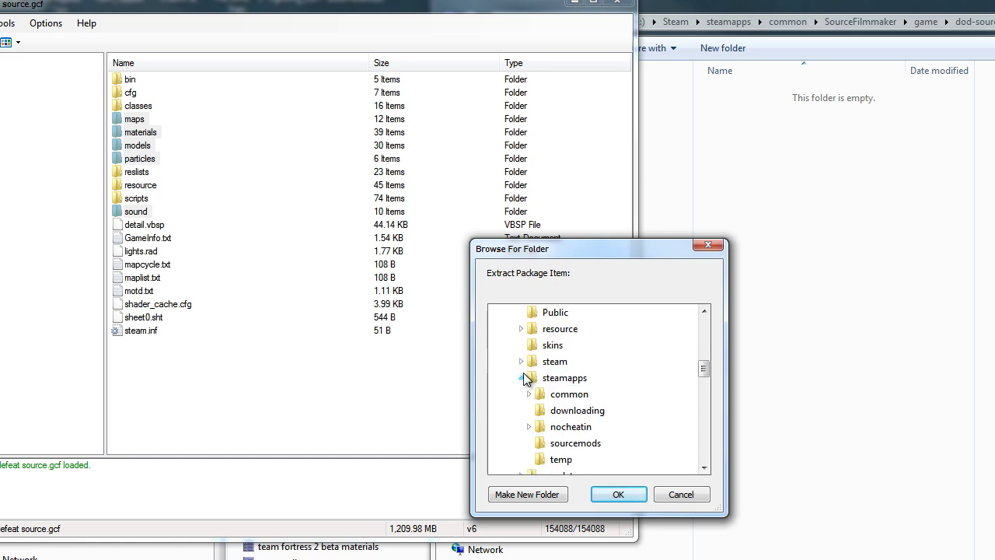
{"action": "scroll", "coordinate": [527, 375], "scroll_direction": "down", "scroll_amount": 1}
{"action": "left_click", "coordinate": [529, 379]}
{"action": "scroll", "coordinate": [553, 396], "scroll_direction": "down", "scroll_amount": 3}
{"action": "scroll", "coordinate": [553, 396], "scroll_direction": "down", "scroll_amount": 2}
{"action": "scroll", "coordinate": [575, 388], "scroll_direction": "up", "scroll_amount": 3}
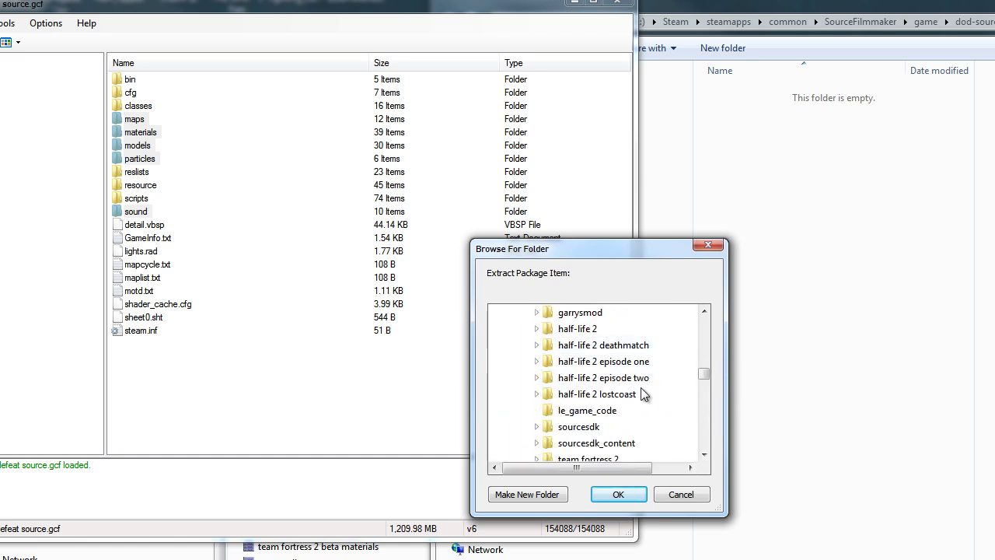
{"action": "scroll", "coordinate": [627, 400], "scroll_direction": "down", "scroll_amount": 1}
{"action": "scroll", "coordinate": [628, 402], "scroll_direction": "up", "scroll_amount": 4}
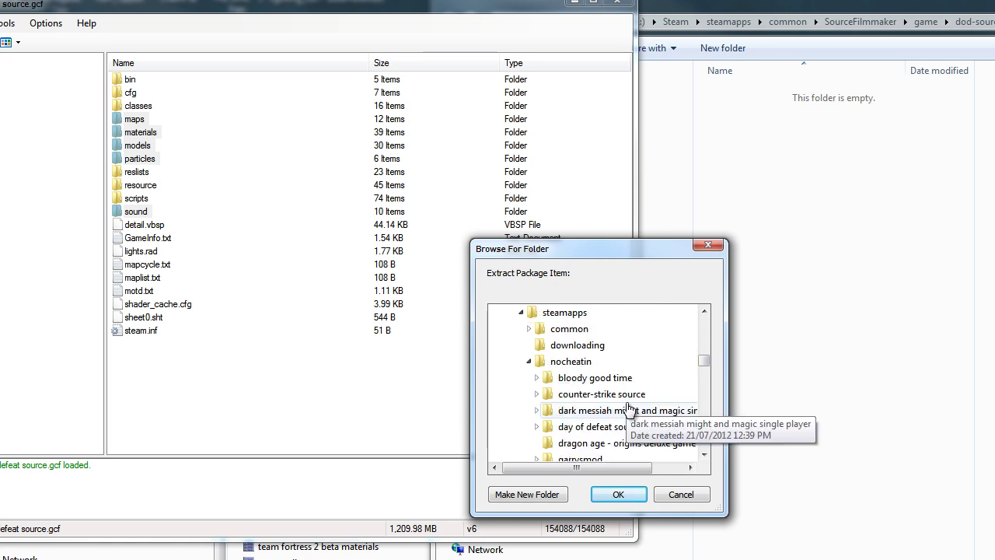
{"action": "left_click", "coordinate": [528, 361]}
Find SourceFilmmaker under common, choose dod-source in its game folder as the destination and run the extraction
{"action": "left_click", "coordinate": [528, 328]}
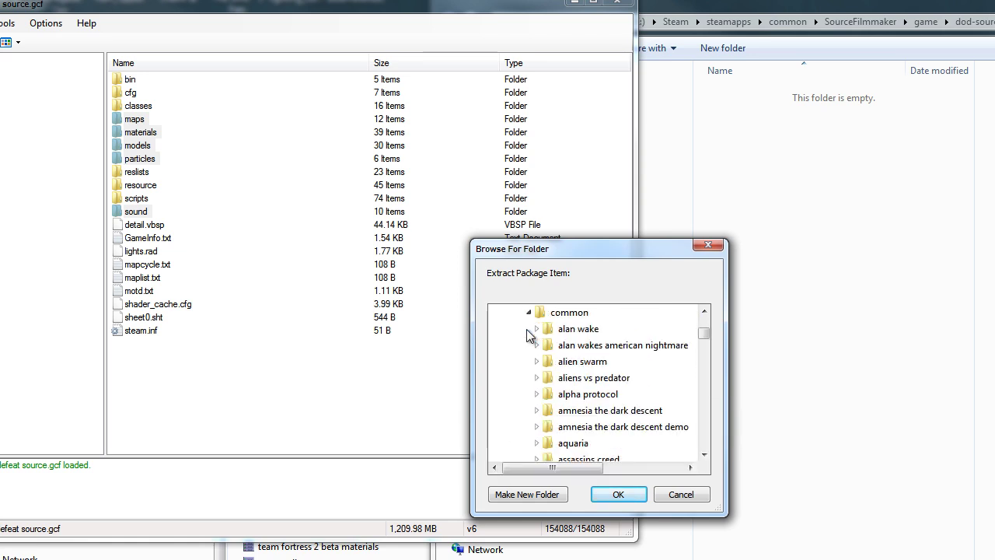
{"action": "scroll", "coordinate": [557, 365], "scroll_direction": "down", "scroll_amount": 10}
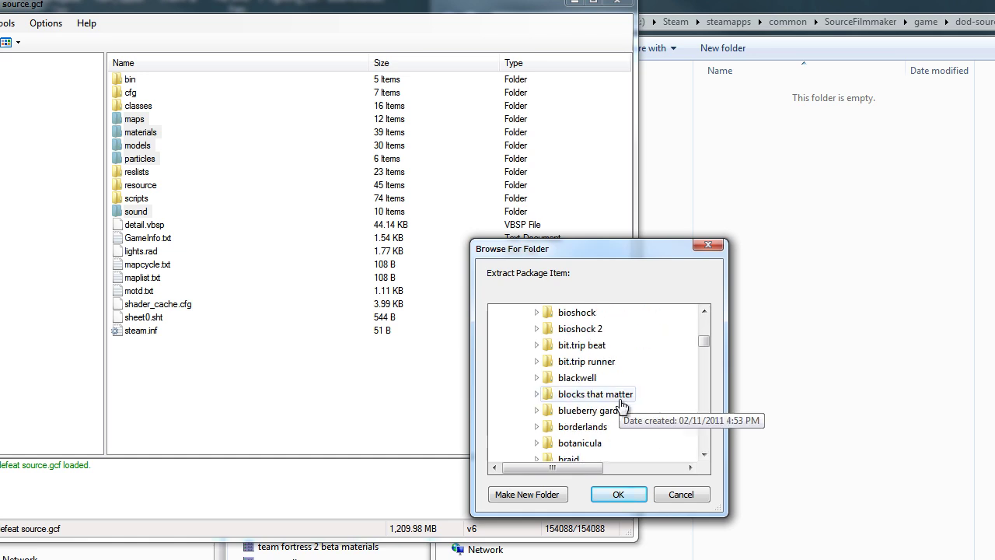
{"action": "scroll", "coordinate": [619, 399], "scroll_direction": "down", "scroll_amount": 12}
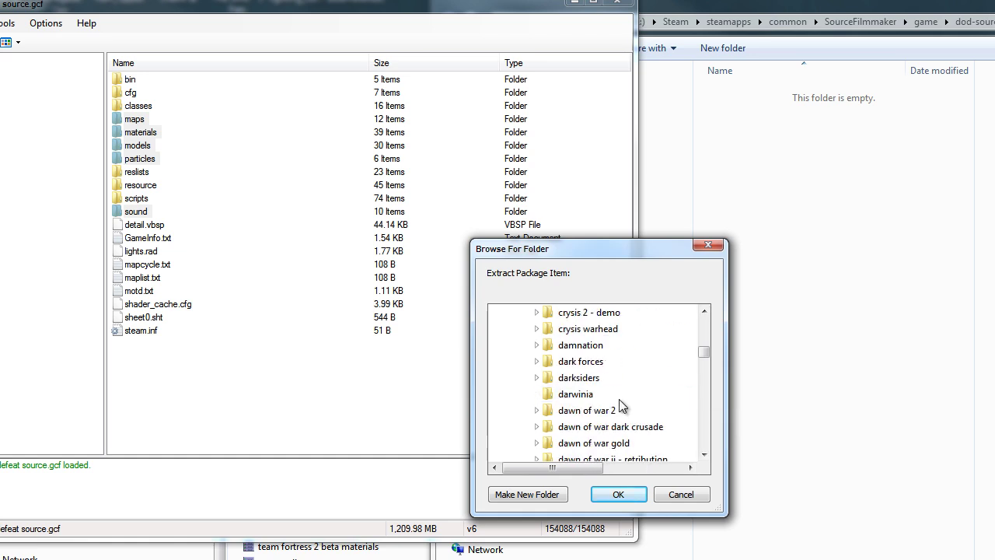
{"action": "scroll", "coordinate": [621, 403], "scroll_direction": "down", "scroll_amount": 15}
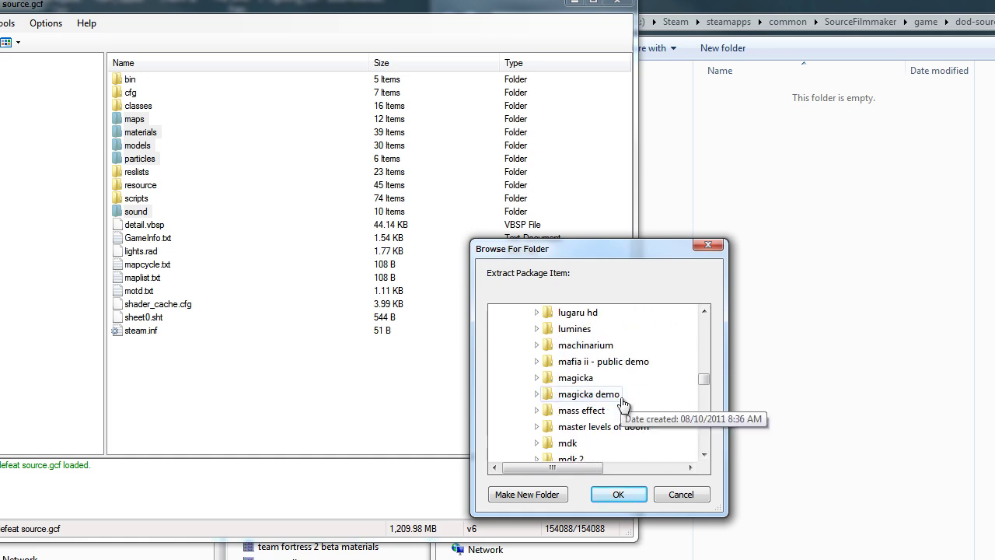
{"action": "scroll", "coordinate": [622, 403], "scroll_direction": "down", "scroll_amount": 15}
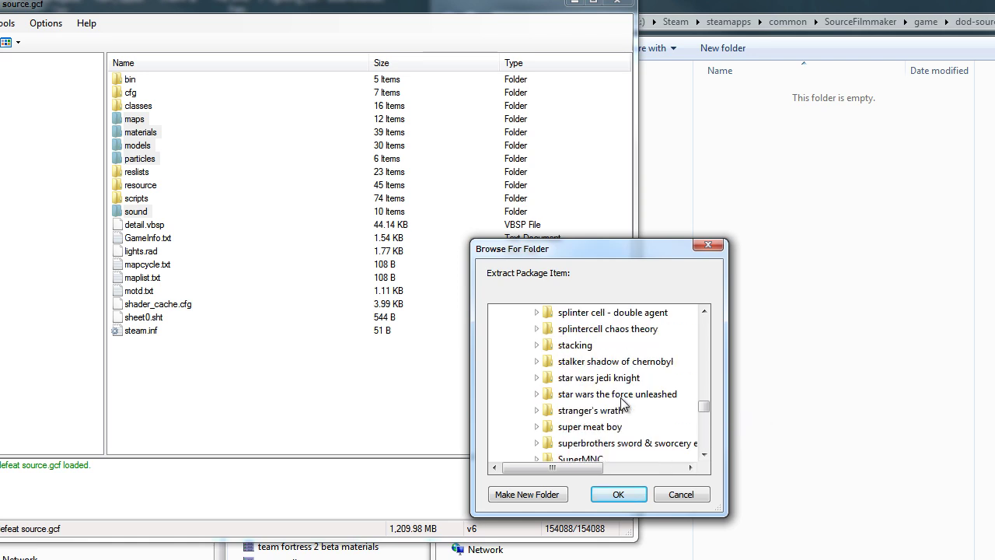
{"action": "scroll", "coordinate": [621, 403], "scroll_direction": "down", "scroll_amount": 15}
{"action": "scroll", "coordinate": [622, 403], "scroll_direction": "up", "scroll_amount": 8}
{"action": "scroll", "coordinate": [624, 402], "scroll_direction": "up", "scroll_amount": 10}
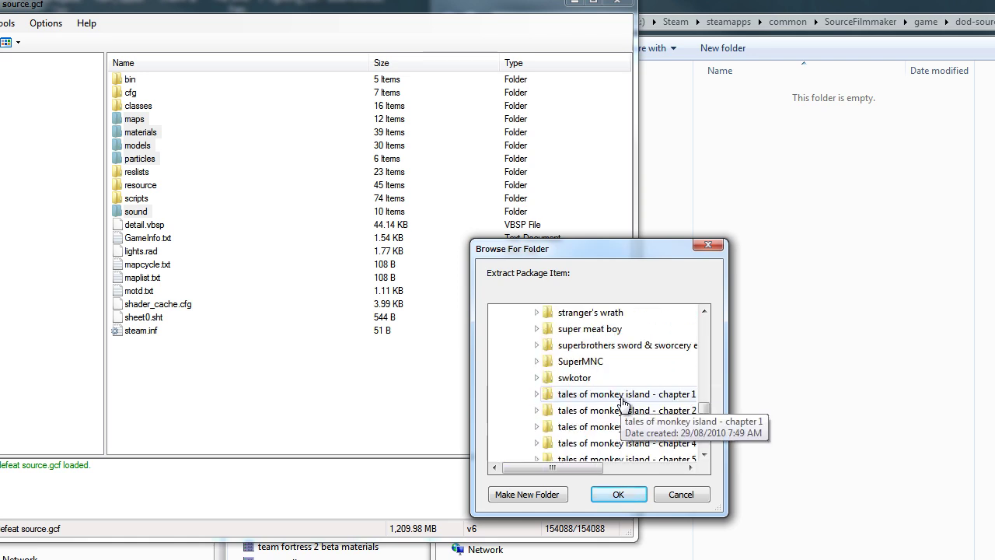
{"action": "scroll", "coordinate": [623, 403], "scroll_direction": "up", "scroll_amount": 4}
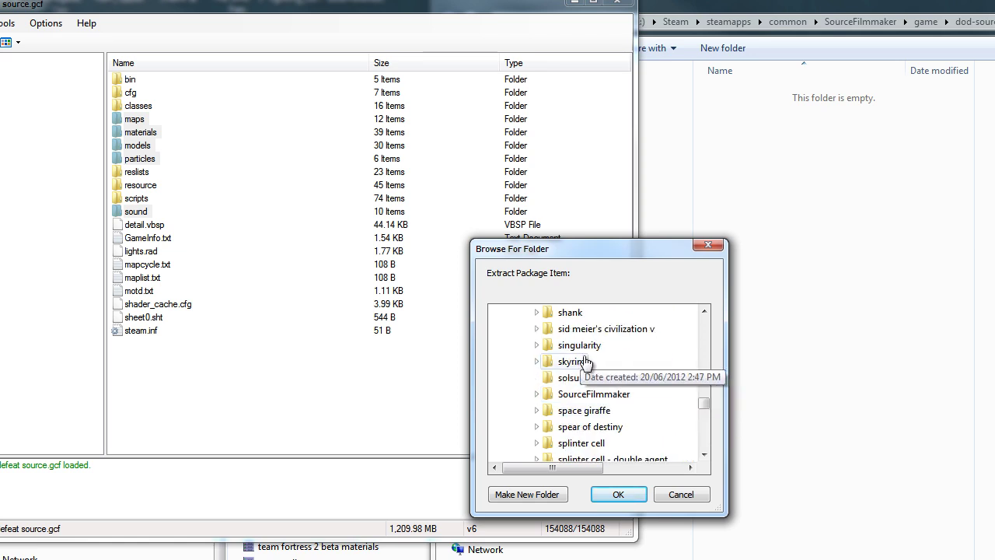
{"action": "left_click", "coordinate": [600, 393]}
{"action": "scroll", "coordinate": [622, 400], "scroll_direction": "up", "scroll_amount": 1}
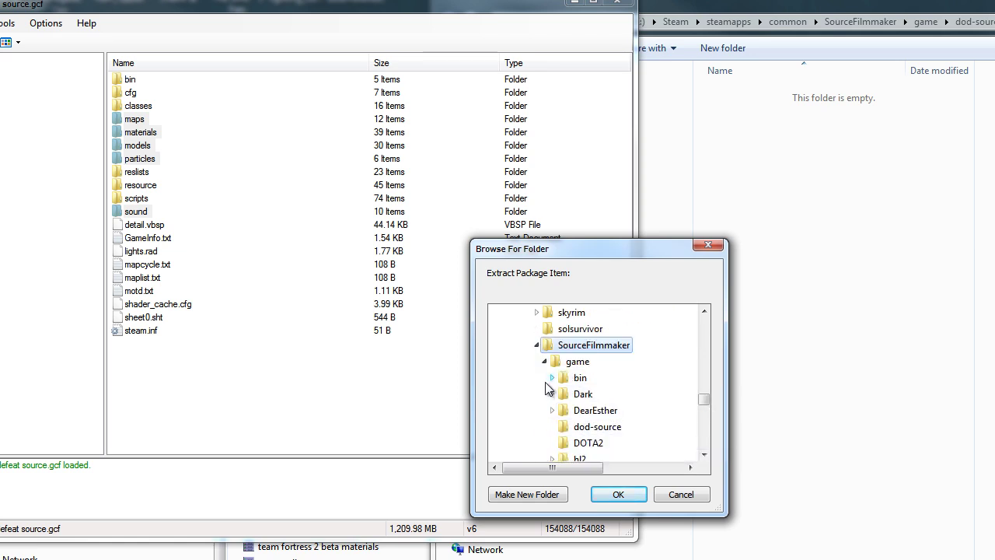
{"action": "left_click", "coordinate": [614, 495]}
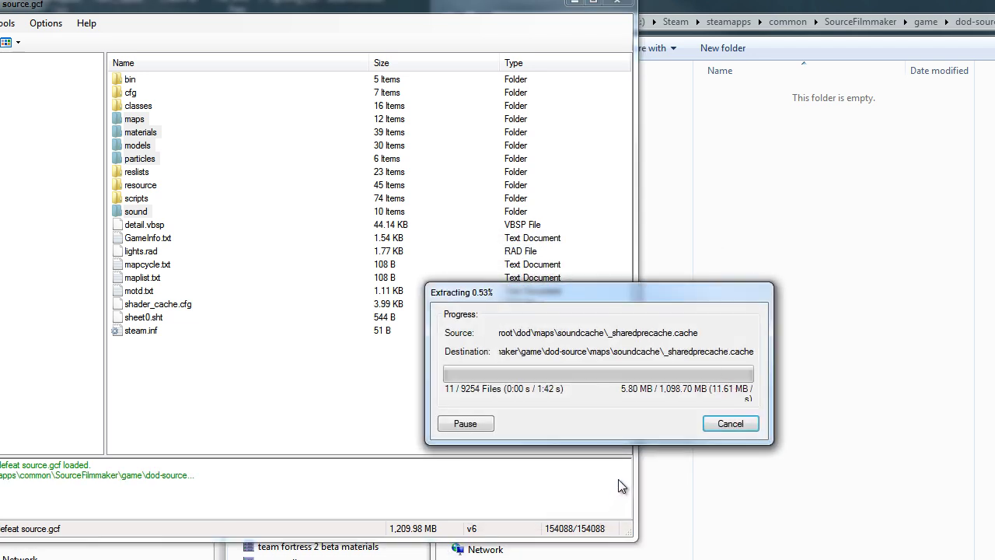
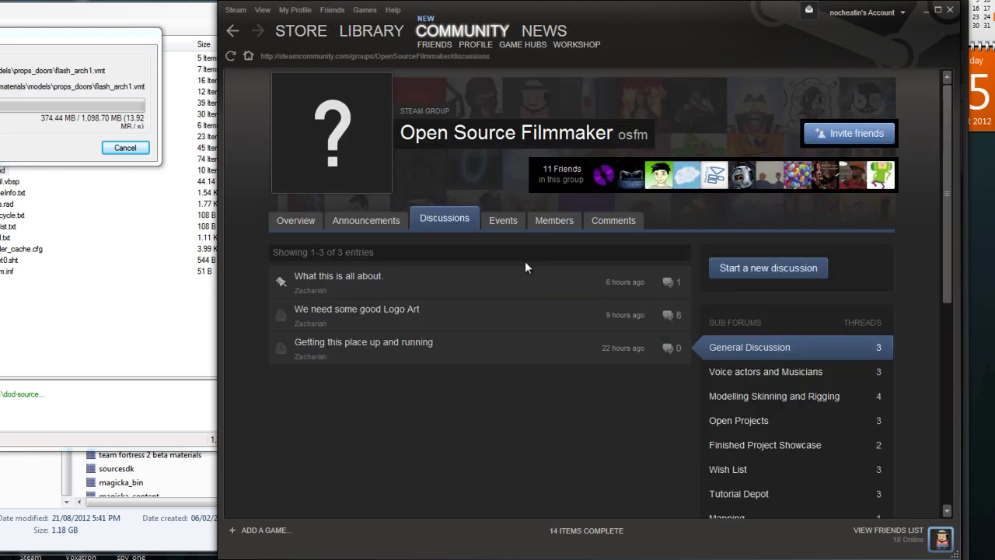
Switch to Steam and look through the Open Source Filmmaker group's General Discussion and Voice actors and Musicians forums
{"action": "scroll", "coordinate": [524, 264], "scroll_direction": "down", "scroll_amount": 1}
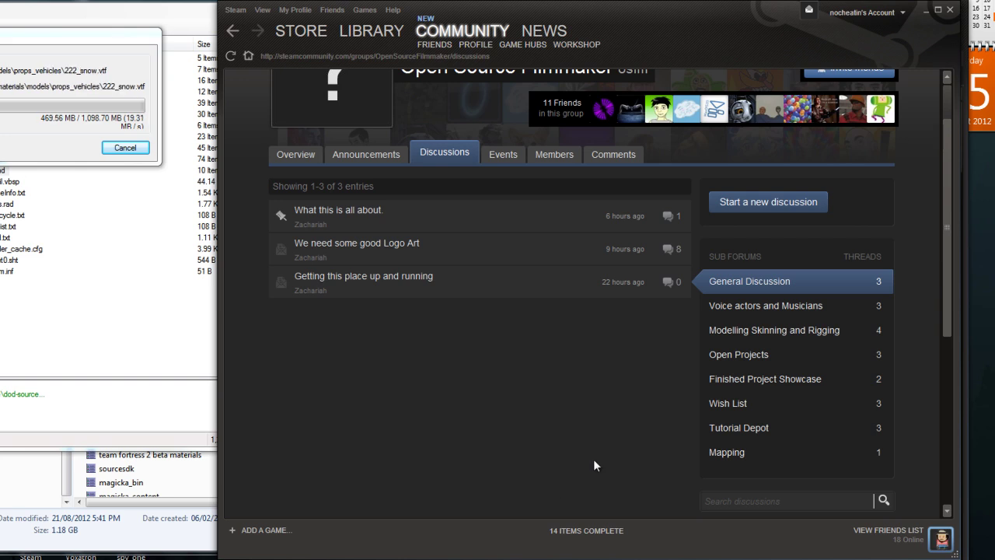
{"action": "scroll", "coordinate": [665, 452], "scroll_direction": "down", "scroll_amount": 1}
{"action": "scroll", "coordinate": [664, 452], "scroll_direction": "up", "scroll_amount": 1}
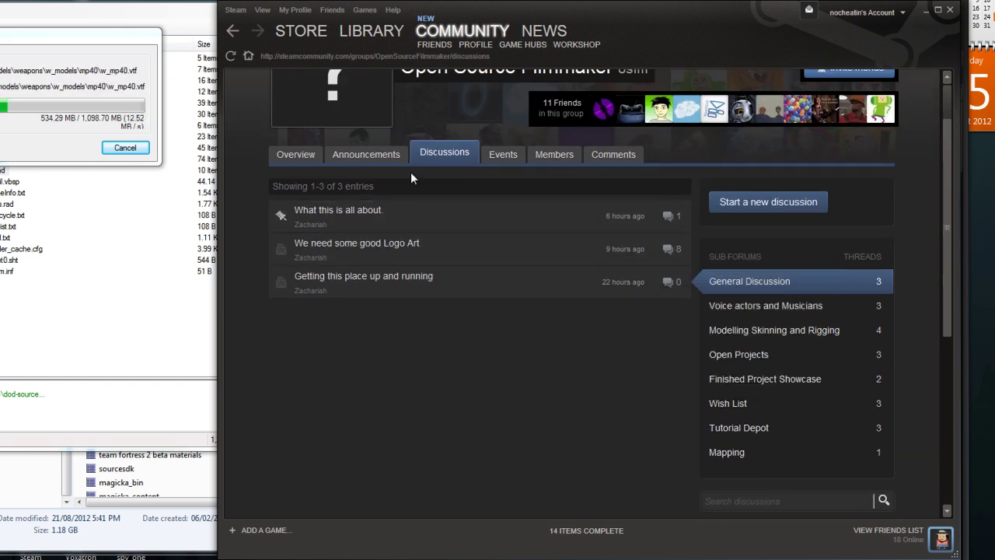
{"action": "left_click", "coordinate": [721, 306]}
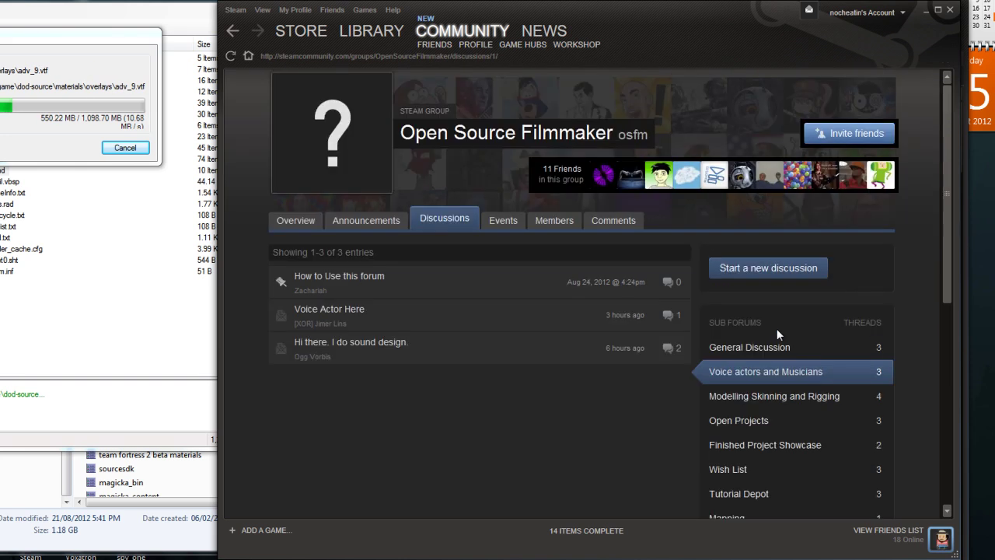
{"action": "scroll", "coordinate": [776, 328], "scroll_direction": "down", "scroll_amount": 1}
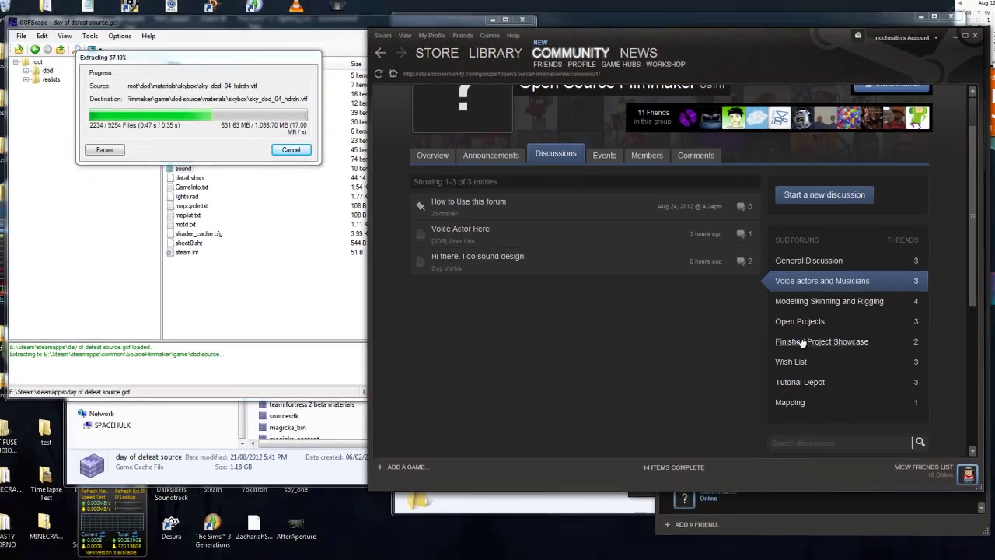
Open the Stumpy baby turrets thread in the Wish List forum and view its linked mockup image
{"action": "left_click", "coordinate": [791, 363]}
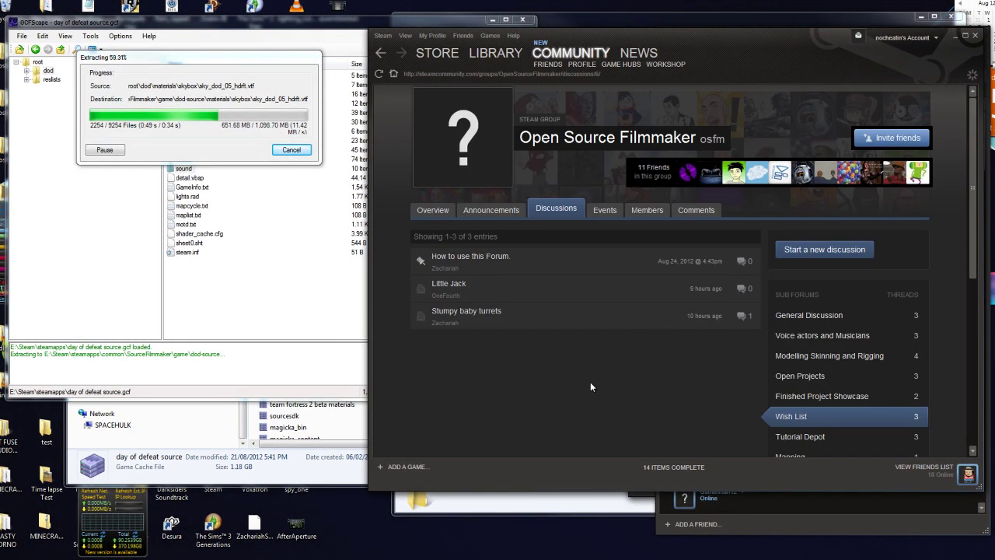
{"action": "left_click", "coordinate": [479, 313]}
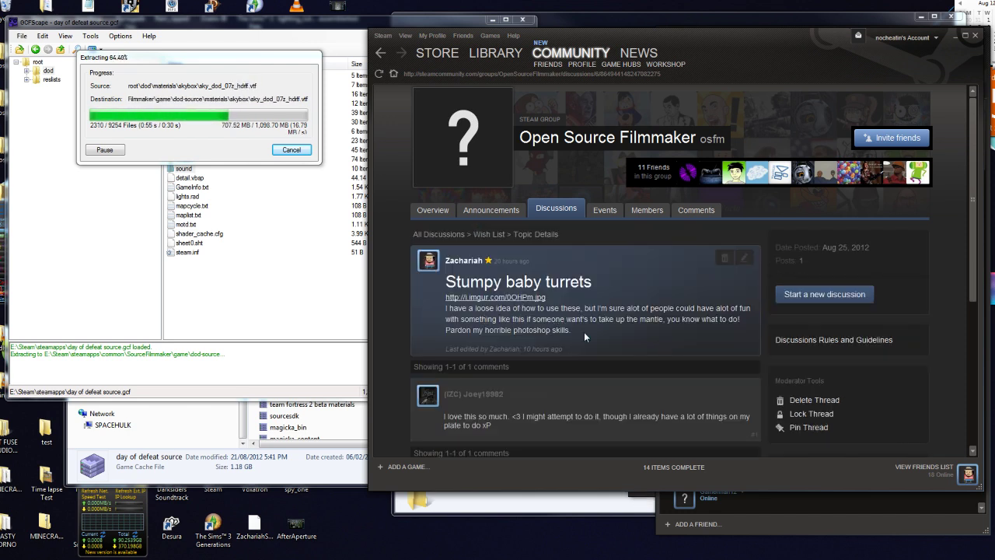
{"action": "scroll", "coordinate": [583, 332], "scroll_direction": "down", "scroll_amount": 1}
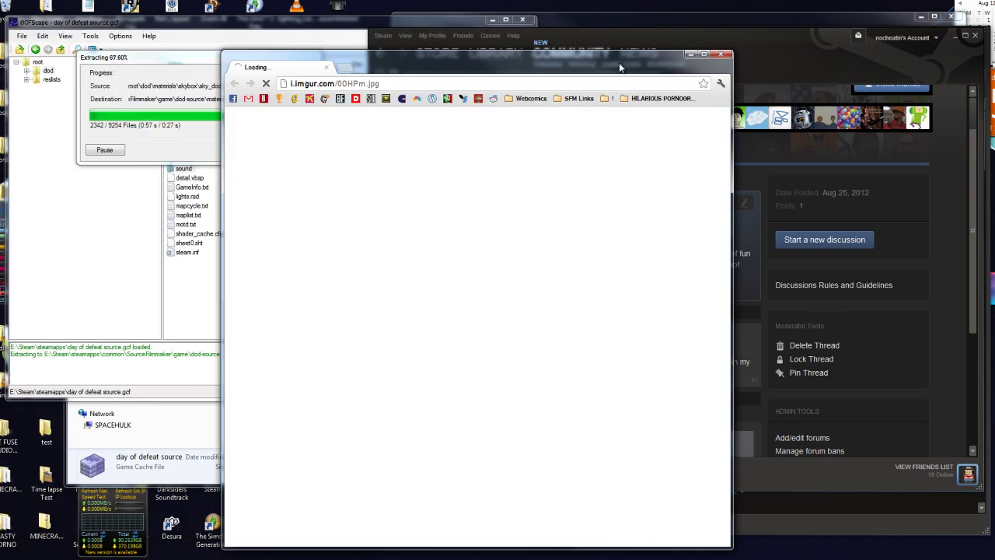
{"action": "left_click_drag", "start_coordinate": [618, 62], "coordinate": [720, 41]}
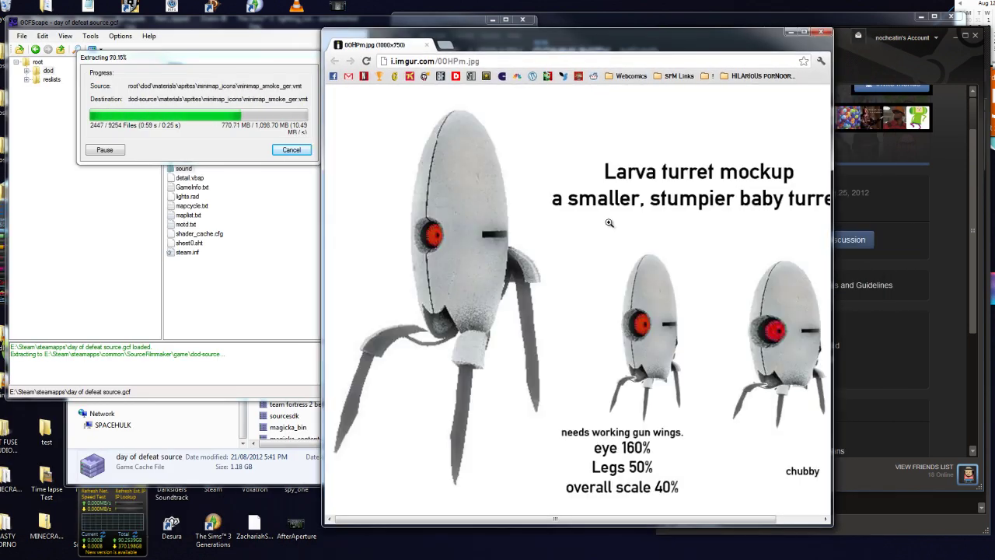
{"action": "scroll", "coordinate": [586, 263], "scroll_direction": "right", "scroll_amount": 1}
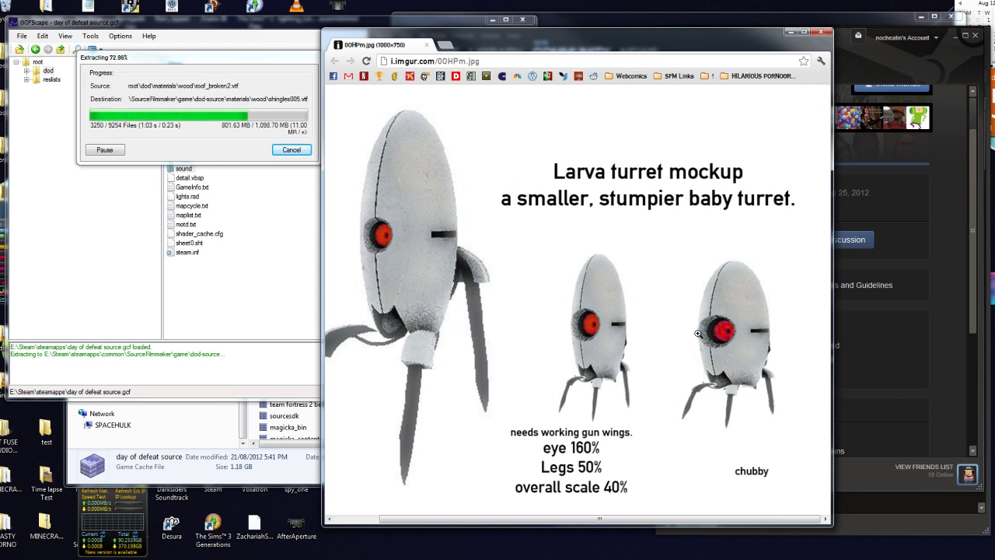
{"action": "mouse_move", "coordinate": [780, 521]}
{"action": "left_mouse_down"}
{"action": "mouse_move", "coordinate": [754, 520]}
{"action": "mouse_move", "coordinate": [780, 521]}
{"action": "left_mouse_up"}
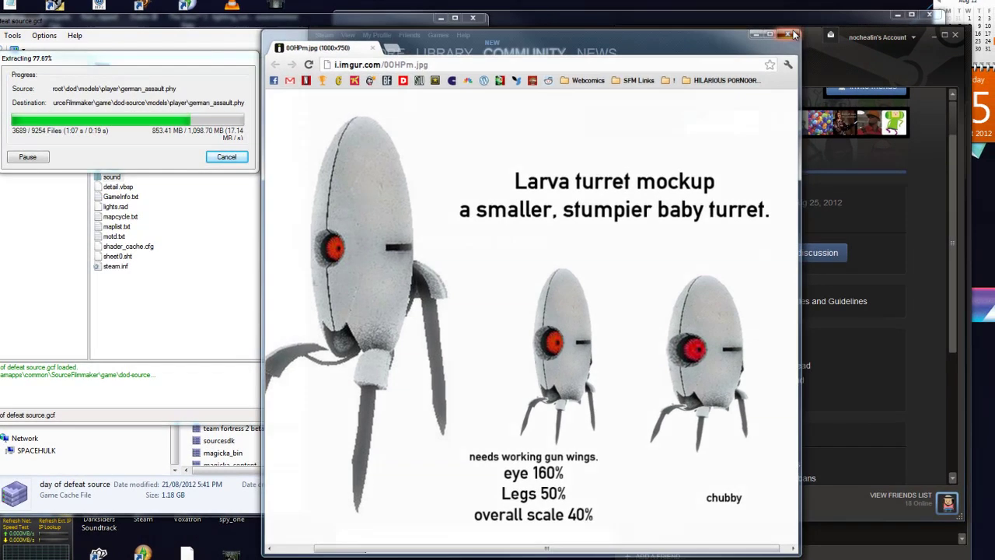
Close the turret mockup image and browse the Voice actors and Musicians and the Modelling Skinning and Rigging forums
{"action": "left_click", "coordinate": [802, 33]}
{"action": "key", "text": "alt+Left"}
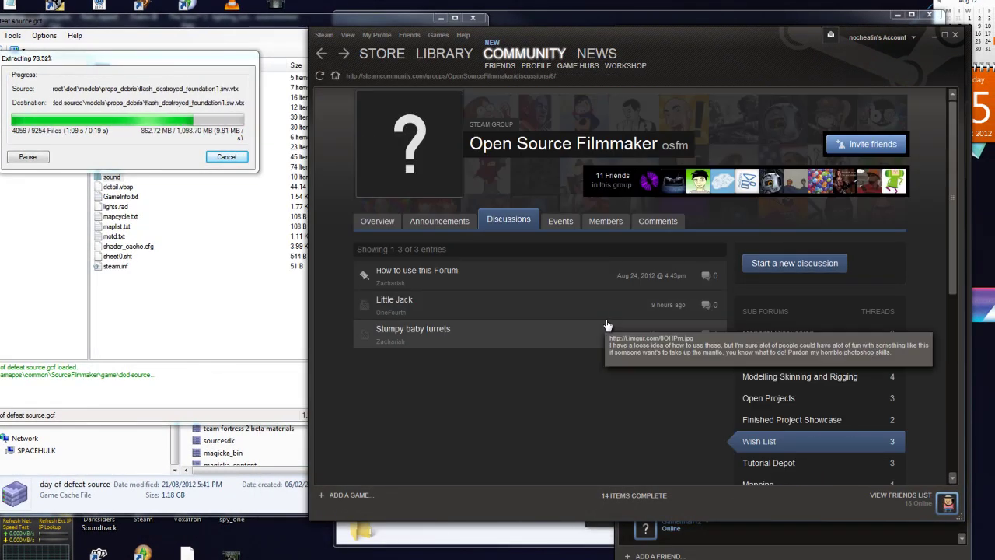
{"action": "left_click", "coordinate": [803, 358]}
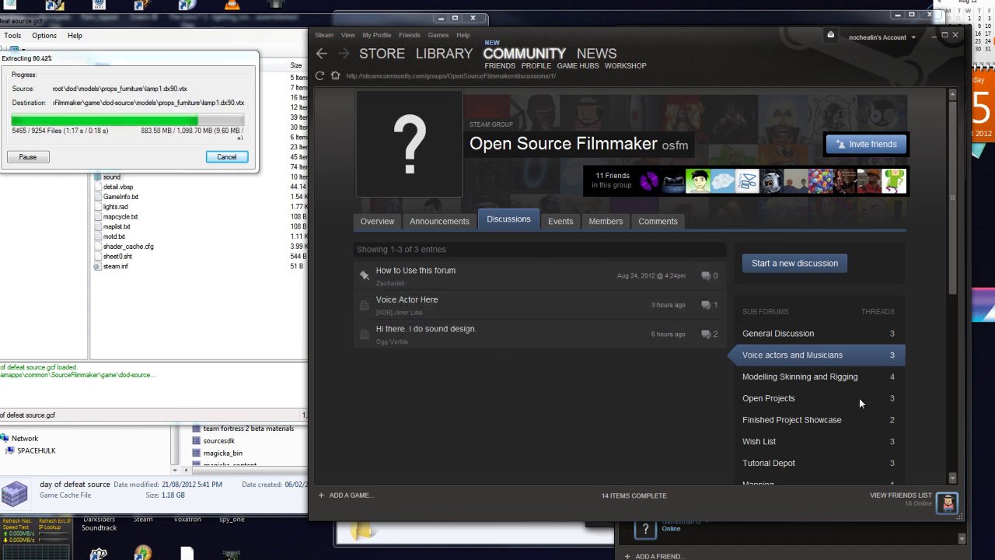
{"action": "left_click", "coordinate": [784, 379]}
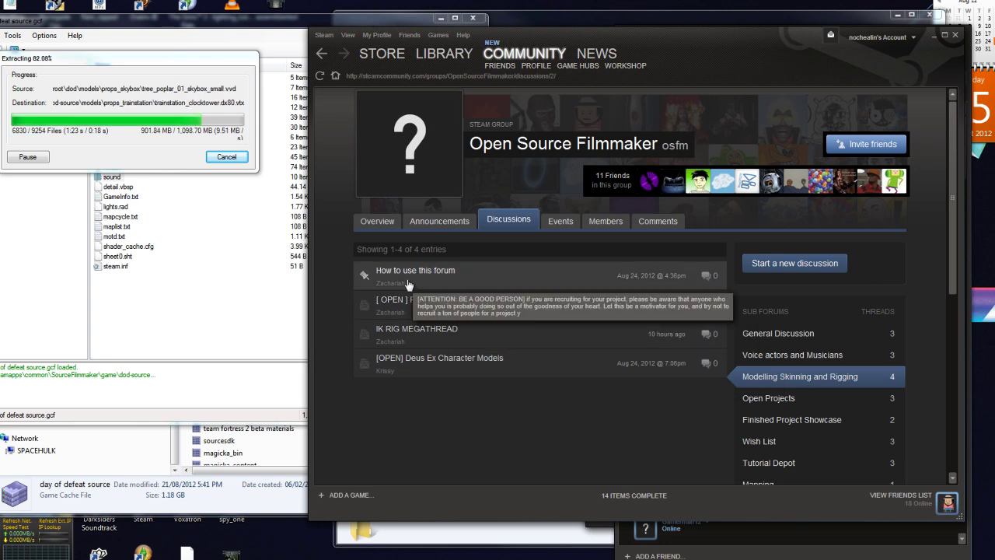
View the IK RIG MEGATHREAD thread, preview the forum's other threads and return to the Open Source Filmmaker group's overview page
{"action": "left_click", "coordinate": [497, 333]}
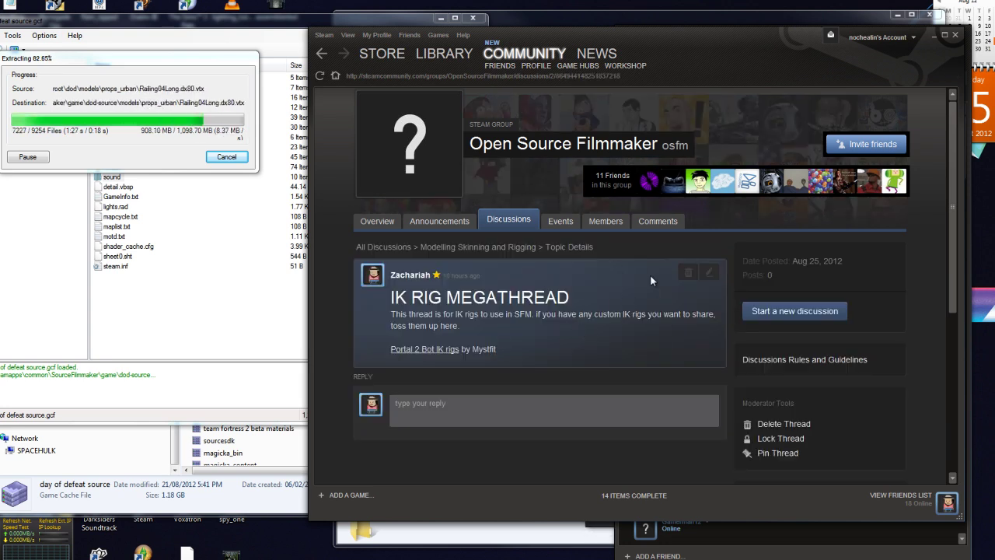
{"action": "key", "text": "alt+Left"}
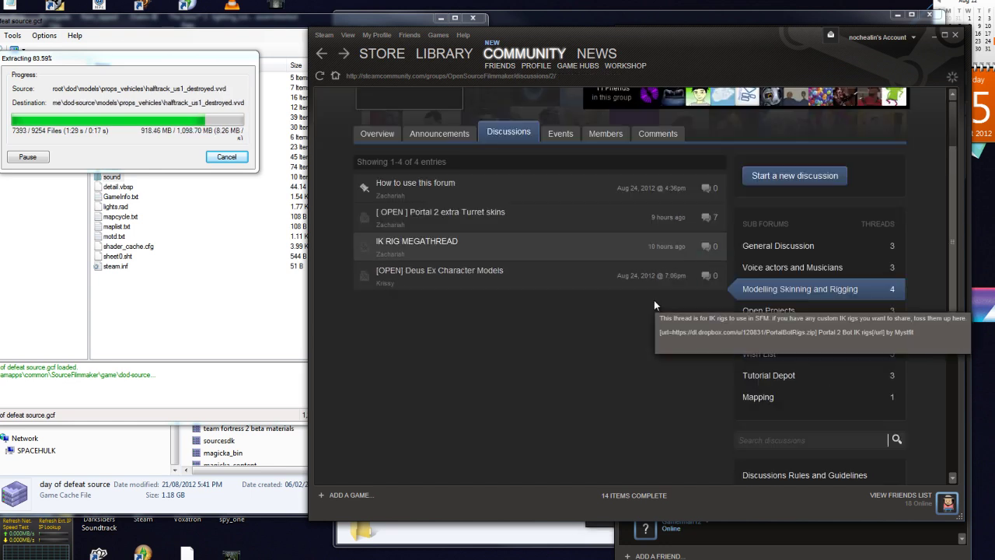
{"action": "scroll", "coordinate": [635, 293], "scroll_direction": "up", "scroll_amount": 1}
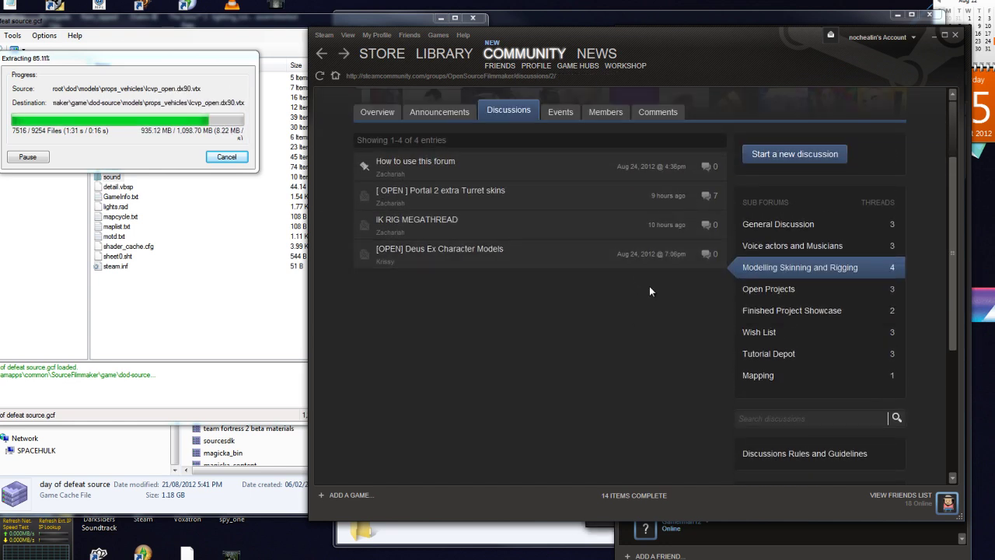
{"action": "mouse_move", "coordinate": [479, 233]}
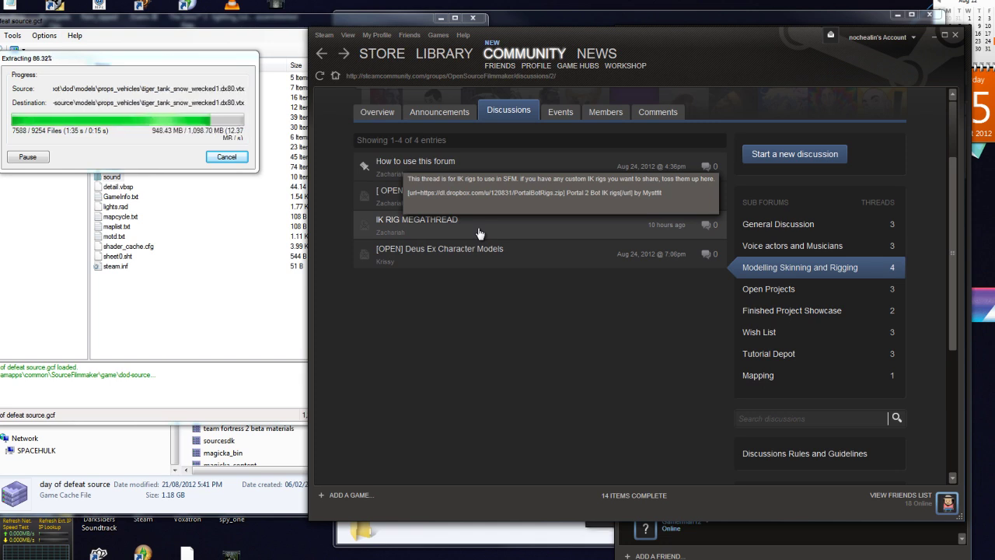
{"action": "mouse_move", "coordinate": [500, 260]}
{"action": "scroll", "coordinate": [645, 340], "scroll_direction": "up", "scroll_amount": 2}
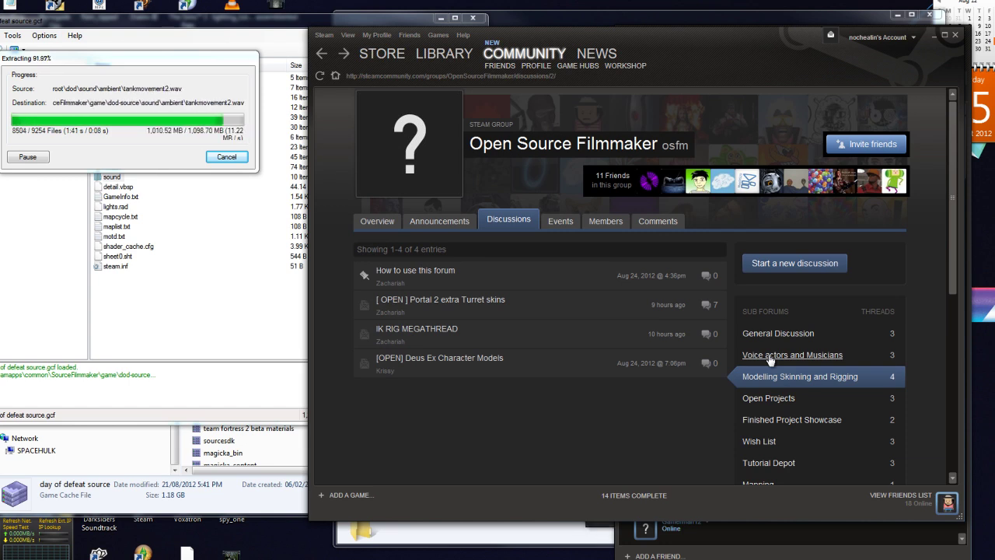
{"action": "left_click", "coordinate": [429, 223]}
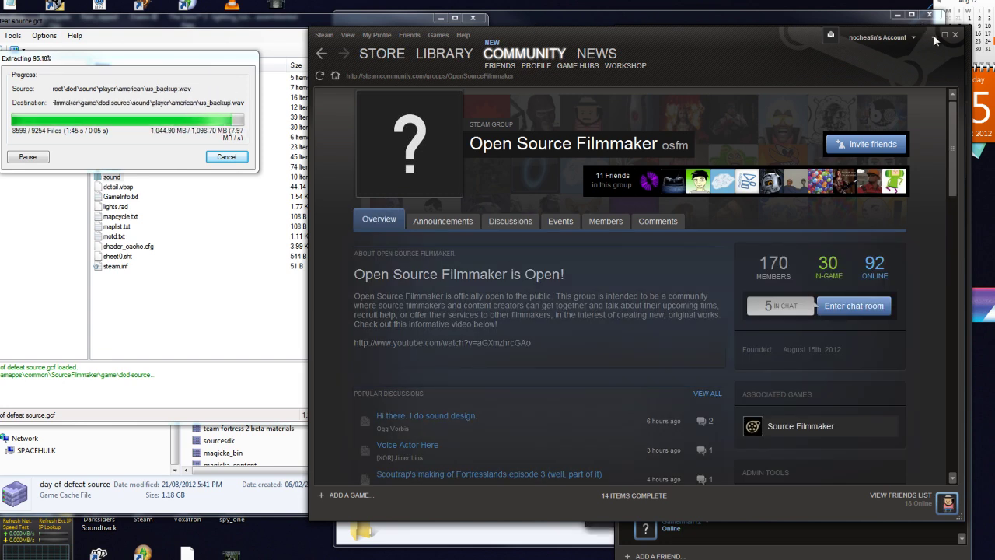
Minimize Steam, rearrange the remaining windows and go up from dod-source to SourceFilmmaker's game folder in Explorer
{"action": "left_click", "coordinate": [932, 35]}
{"action": "left_click_drag", "start_coordinate": [215, 63], "coordinate": [330, 161]}
{"action": "left_click_drag", "start_coordinate": [569, 28], "coordinate": [639, 37]}
{"action": "left_click_drag", "start_coordinate": [262, 161], "coordinate": [348, 267]}
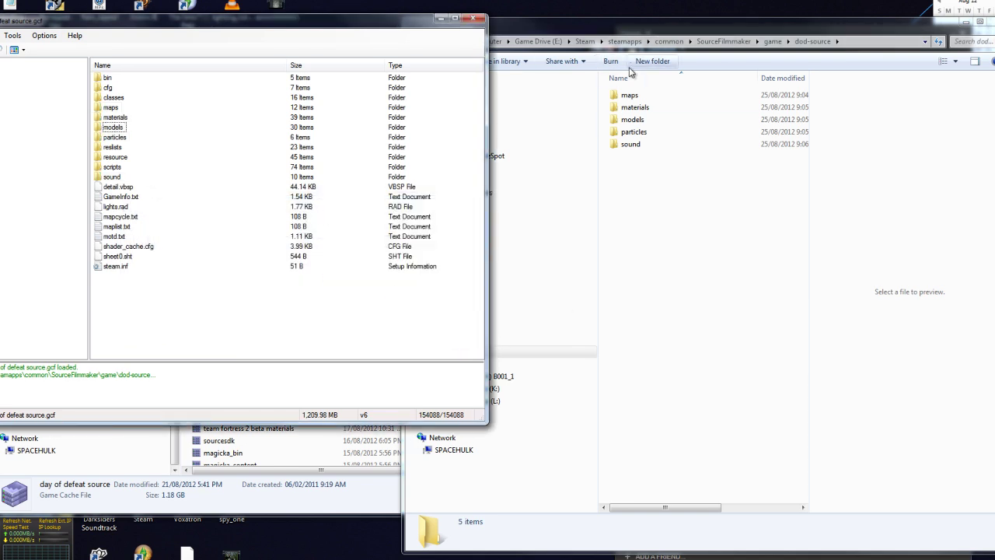
{"action": "left_click", "coordinate": [767, 43]}
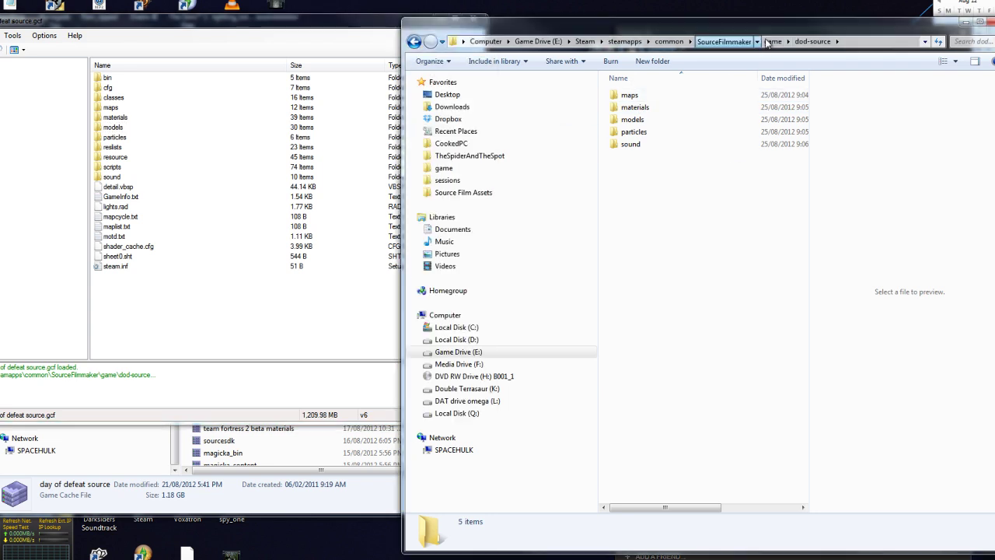
{"action": "left_click", "coordinate": [768, 43]}
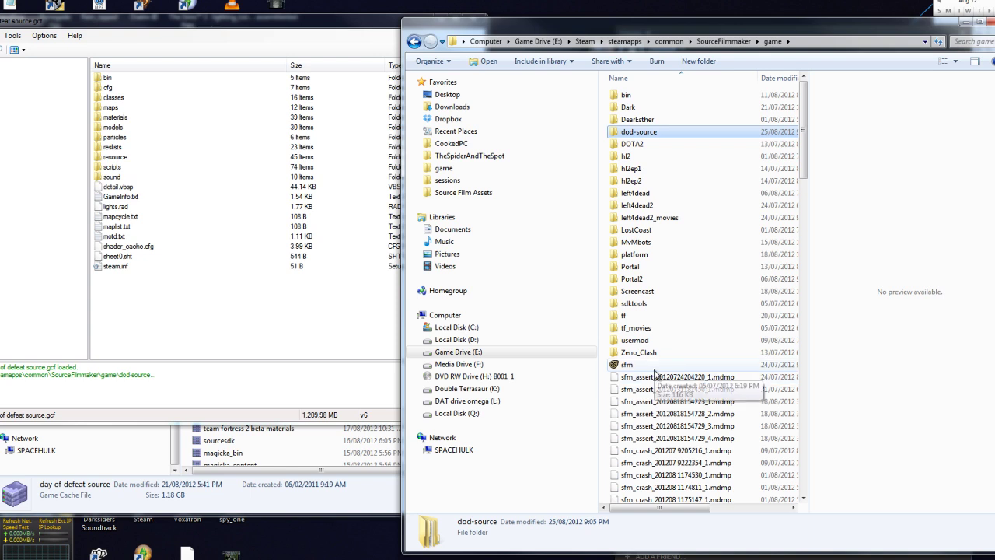
Widen the Explorer window on the usermod folder and open its gameinfo text file in an enlarged Notepad window
{"action": "double_click", "coordinate": [648, 340]}
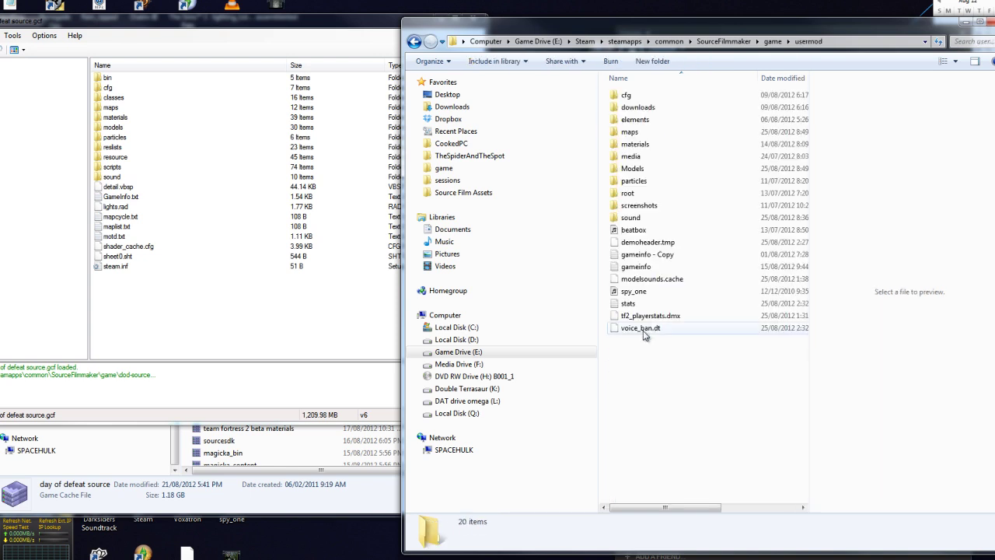
{"action": "left_click", "coordinate": [651, 268]}
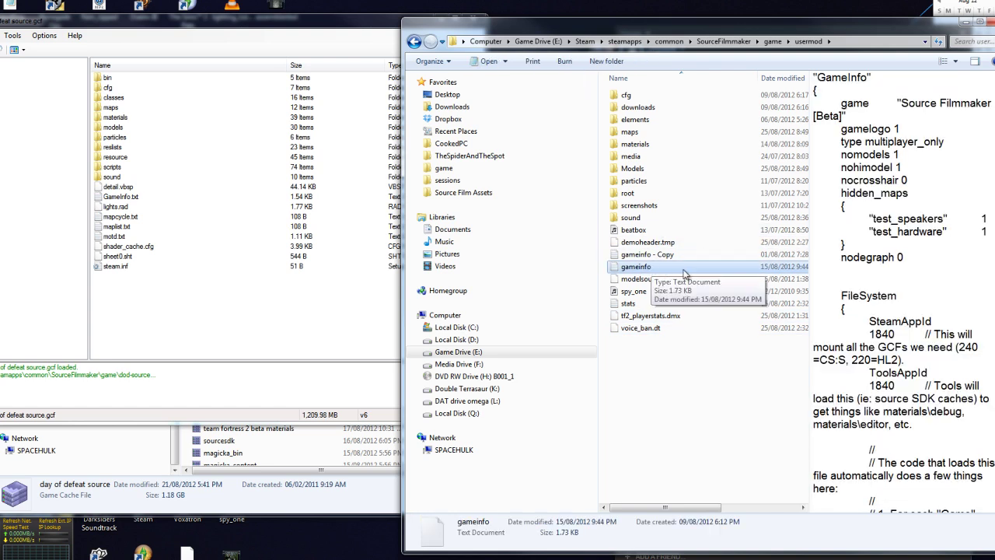
{"action": "left_click_drag", "start_coordinate": [404, 277], "coordinate": [118, 278]}
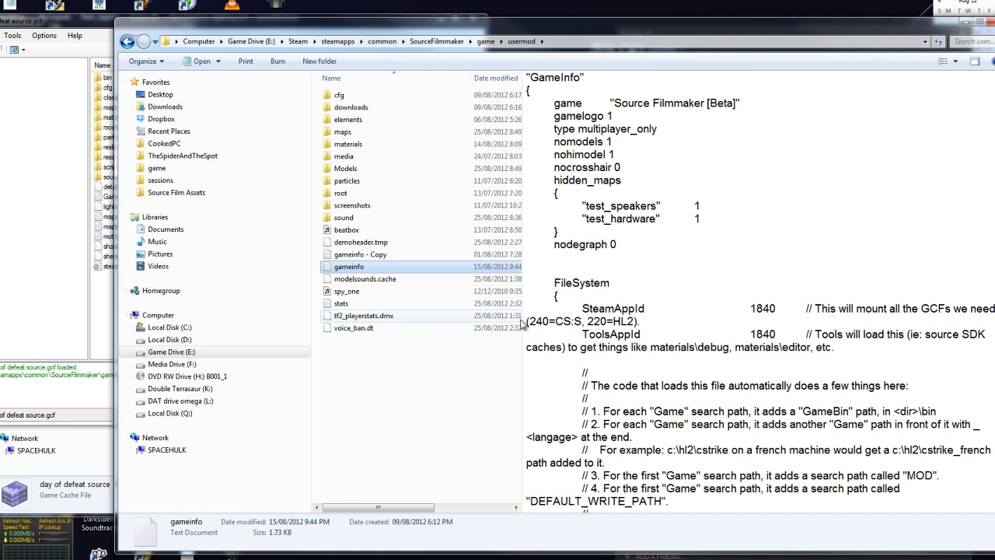
{"action": "left_click_drag", "start_coordinate": [521, 345], "coordinate": [827, 344]}
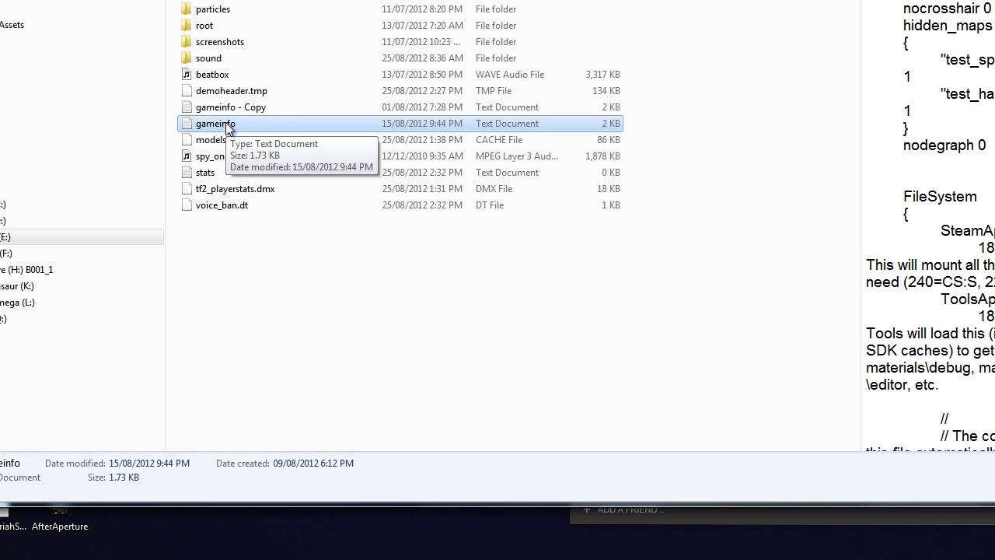
{"action": "left_click", "coordinate": [231, 126]}
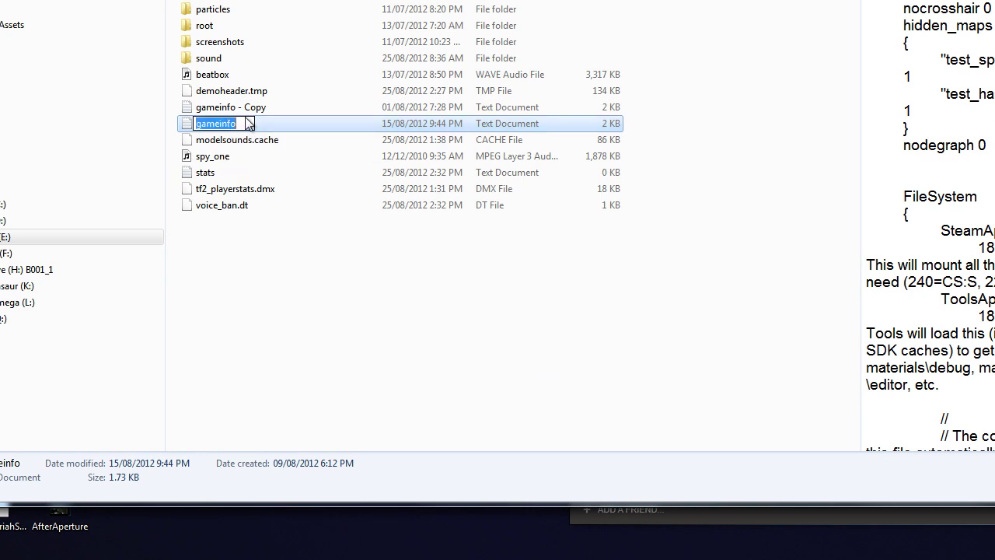
{"action": "left_click", "coordinate": [247, 109]}
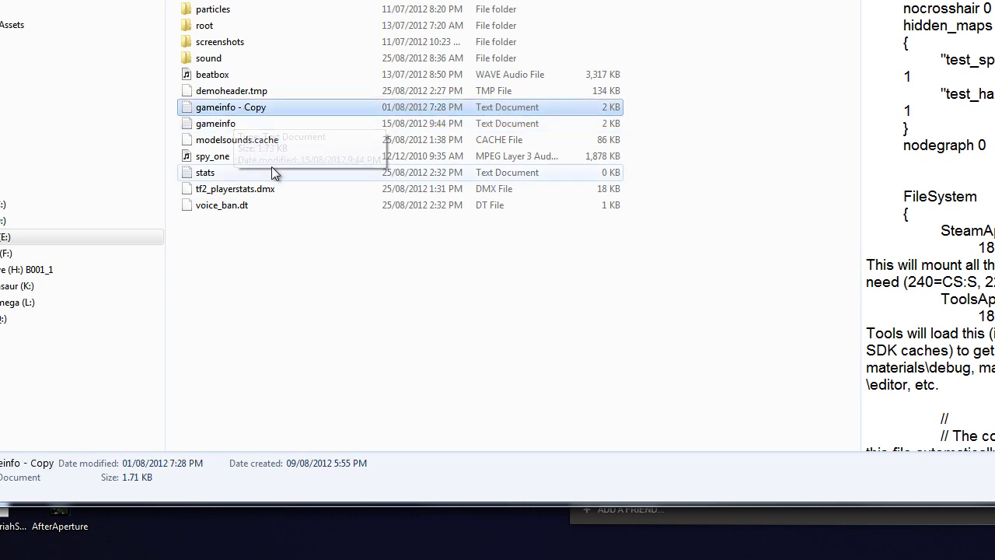
{"action": "double_click", "coordinate": [236, 123]}
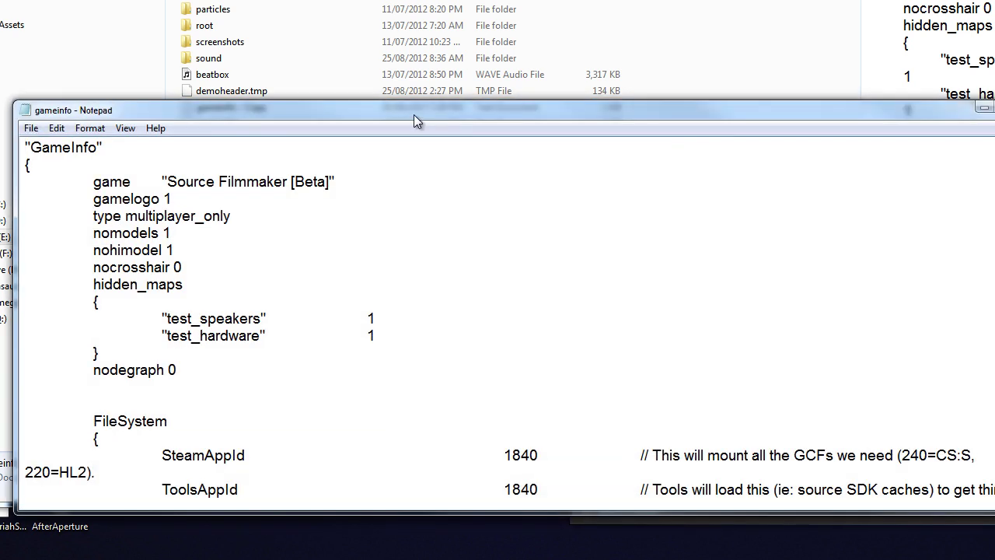
{"action": "double_click", "coordinate": [425, 101]}
Copy the Game MvMbots line at the end of the SearchPaths block
{"action": "scroll", "coordinate": [424, 233], "scroll_direction": "down", "scroll_amount": 6}
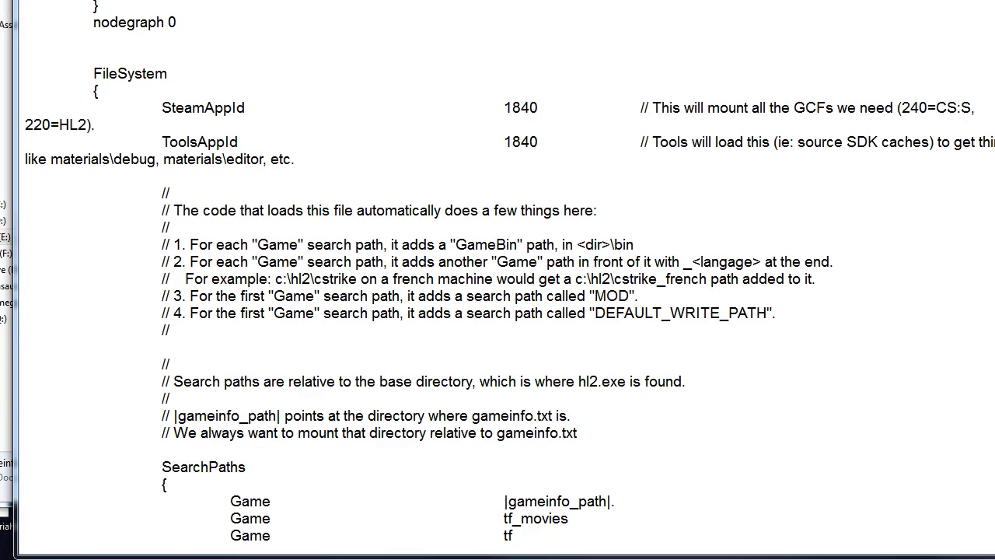
{"action": "scroll", "coordinate": [505, 272], "scroll_direction": "up", "scroll_amount": 1}
{"action": "scroll", "coordinate": [505, 272], "scroll_direction": "down", "scroll_amount": 8}
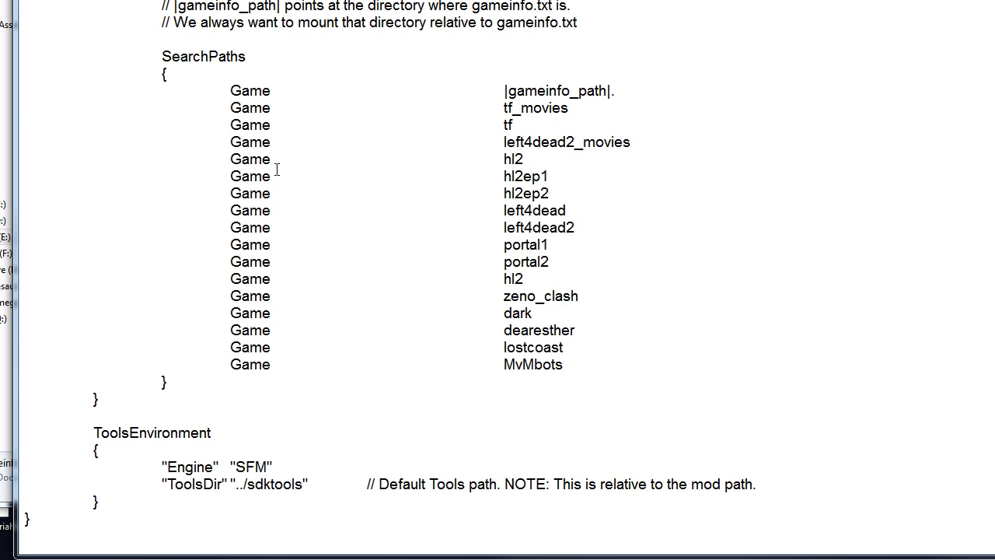
{"action": "left_click_drag", "start_coordinate": [587, 370], "coordinate": [205, 364]}
{"action": "key", "text": "ctrl+c"}
{"action": "left_click", "coordinate": [702, 376]}
{"action": "key", "text": "Return"}
{"action": "key", "text": "ctrl+v"}
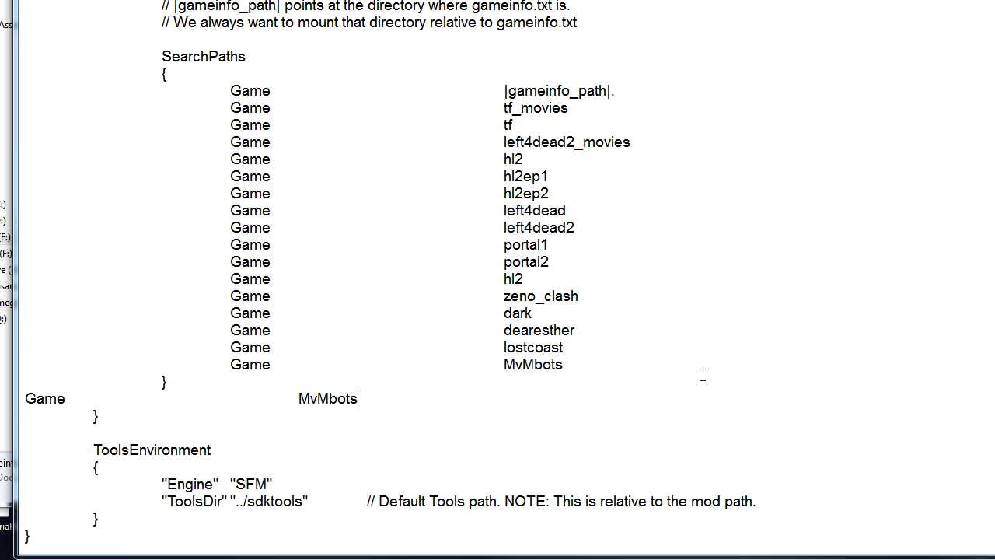
{"action": "key", "text": "ctrl+z"}
Paste the copied Game entry on a new line below MvMbots and indent it to match the other search paths
{"action": "key", "text": "Return"}
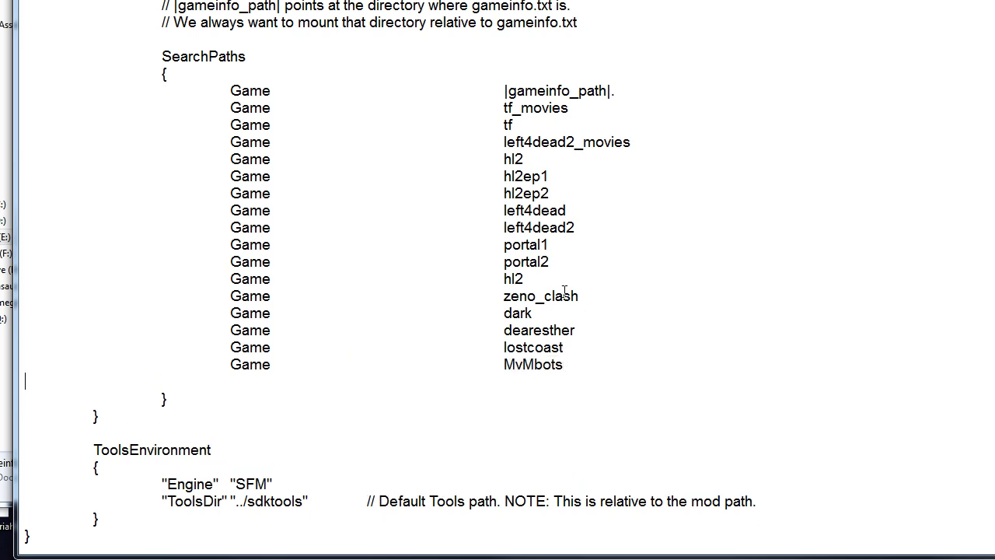
{"action": "key", "text": "ctrl+v"}
{"action": "left_click", "coordinate": [24, 382]}
{"action": "key", "text": "Tab"}
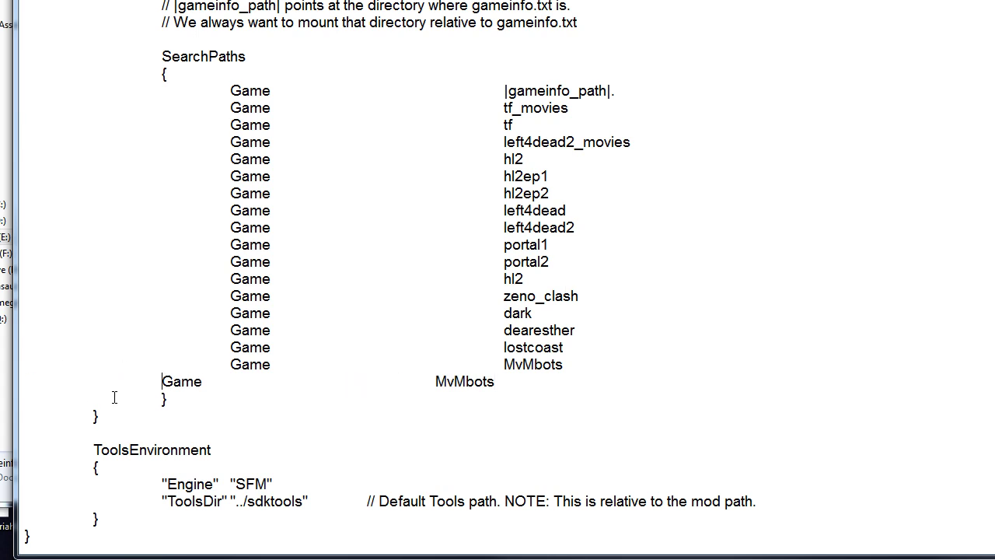
{"action": "key", "text": "Tab"}
Change the new search path entry to dod-source, save the gameinfo file and close it
{"action": "left_click_drag", "start_coordinate": [626, 387], "coordinate": [498, 388]}
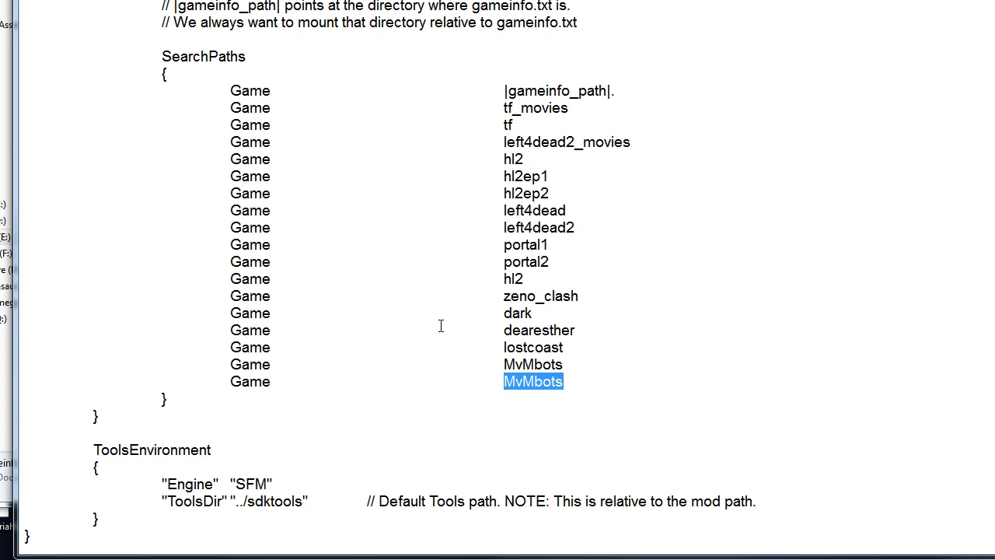
{"action": "type", "text": "dor-source"}
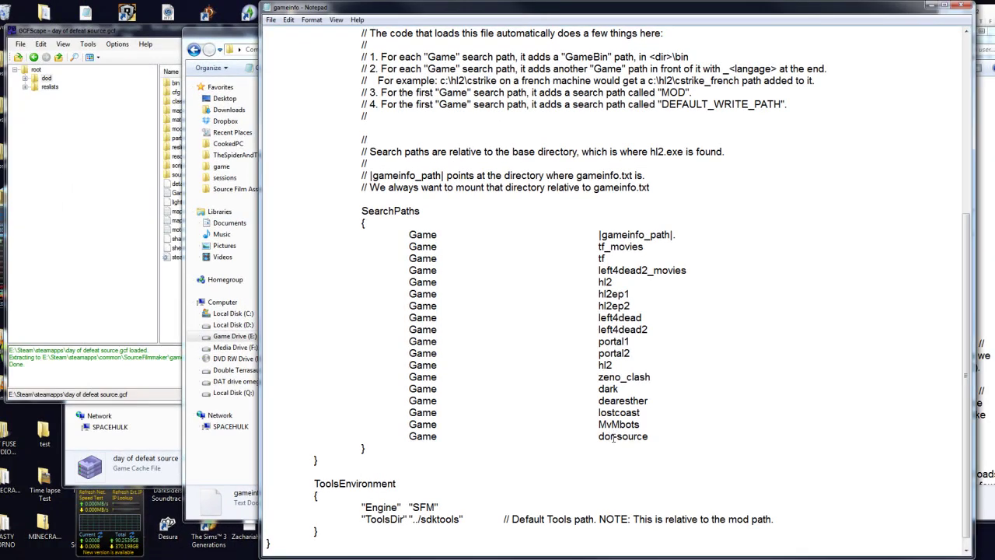
{"action": "key", "text": "BackSpace"}
{"action": "type", "text": "d"}
{"action": "left_click", "coordinate": [274, 20]}
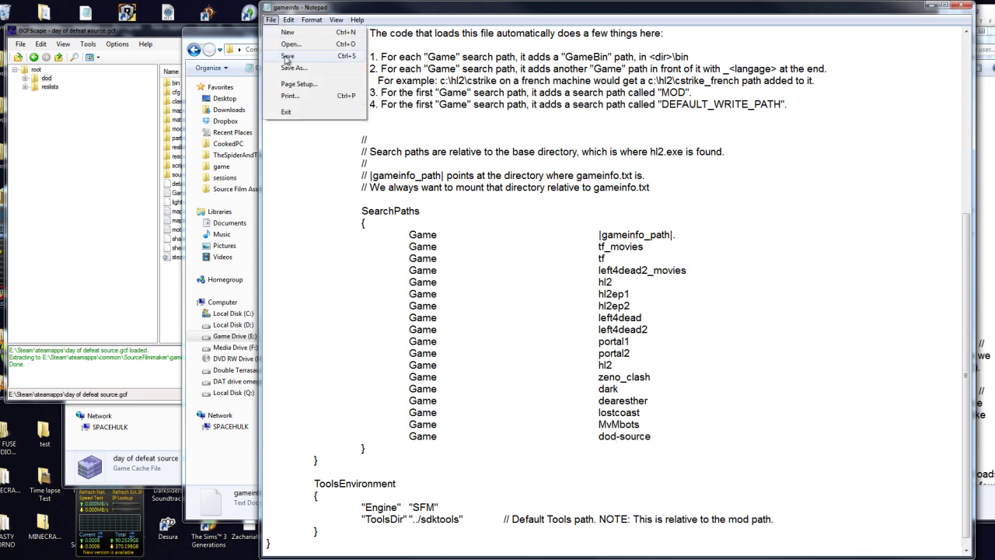
{"action": "left_click", "coordinate": [286, 56]}
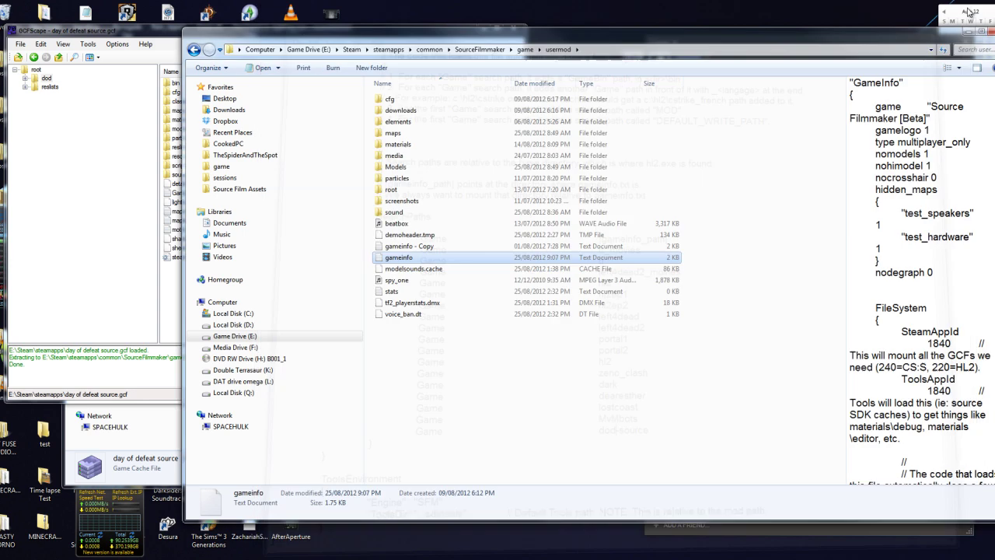
{"action": "left_click", "coordinate": [963, 5]}
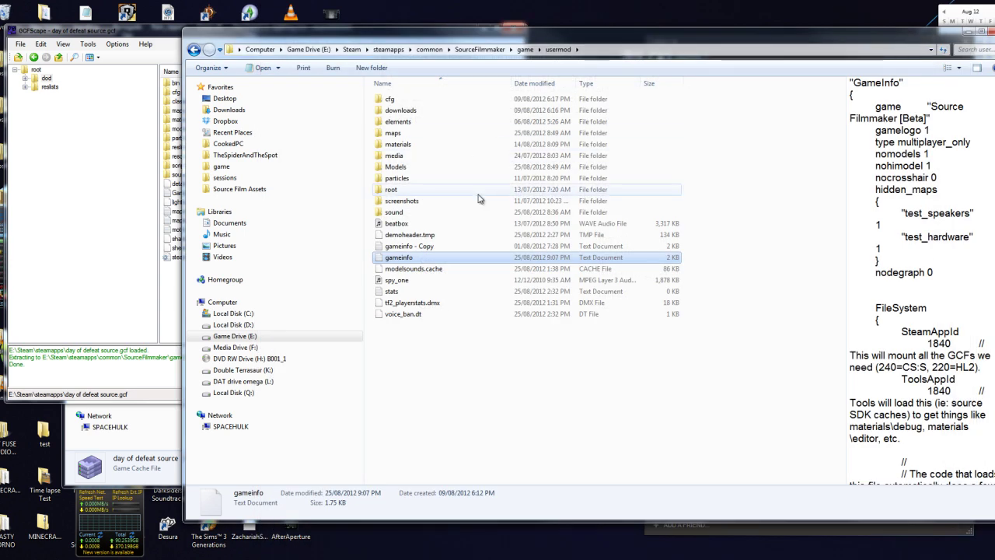
Launch Source Filmmaker and clear away the group chat and GCFScape windows
{"action": "key", "text": "BackSpace"}
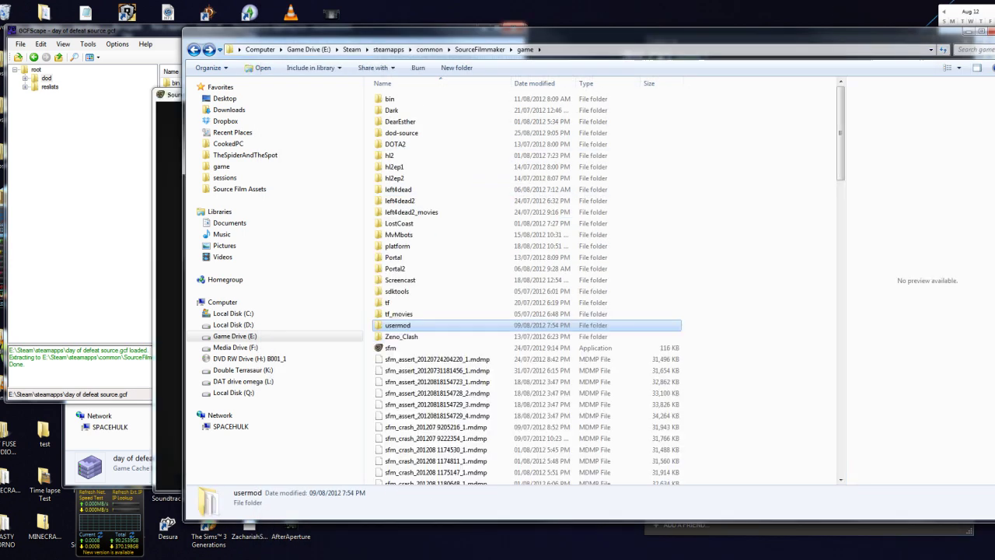
{"action": "left_click", "coordinate": [171, 96]}
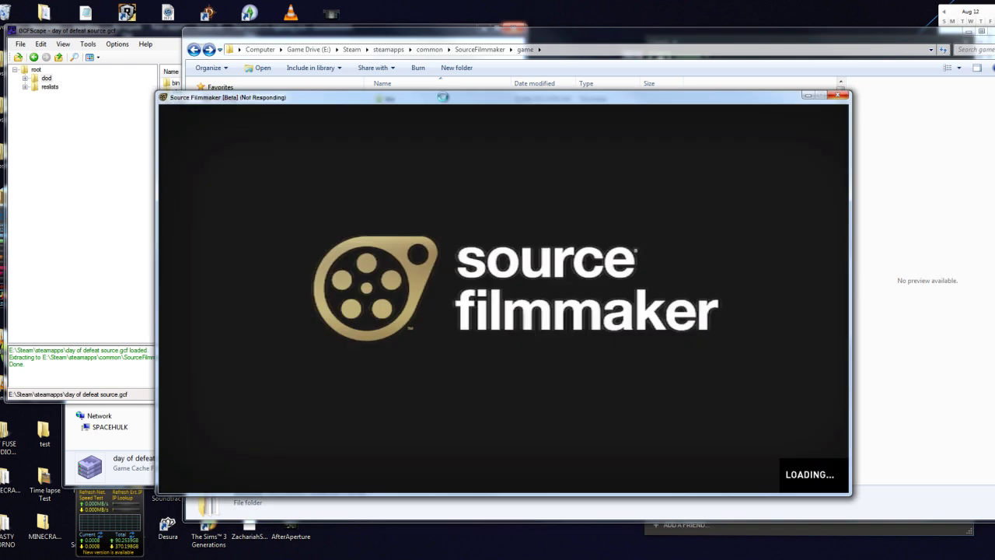
{"action": "left_click_drag", "start_coordinate": [488, 102], "coordinate": [375, 62]}
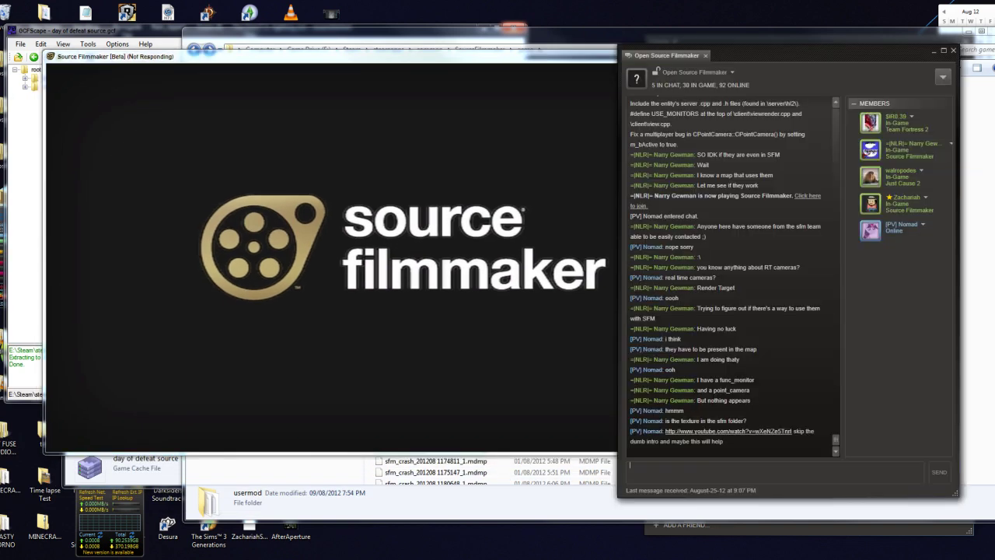
{"action": "left_click", "coordinate": [934, 51]}
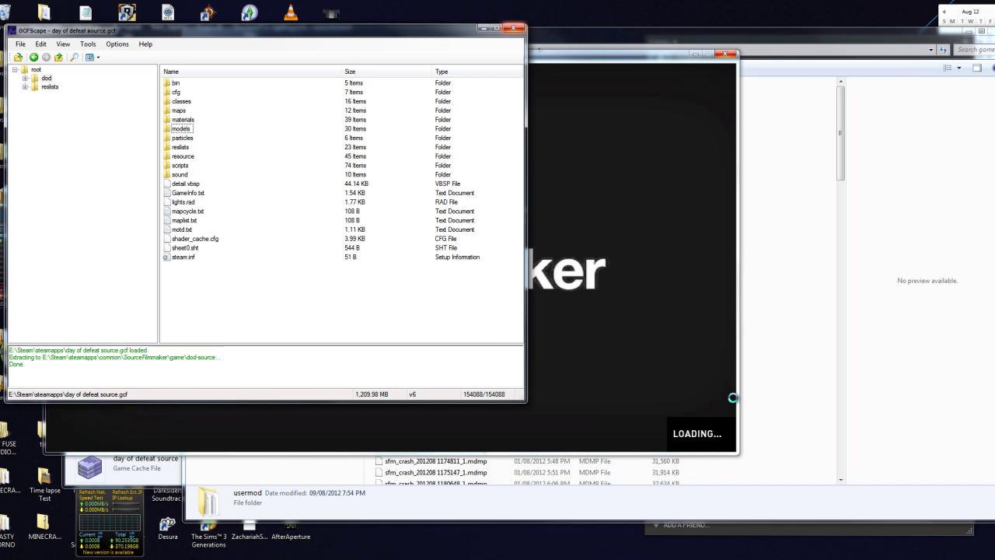
{"action": "left_click", "coordinate": [513, 29]}
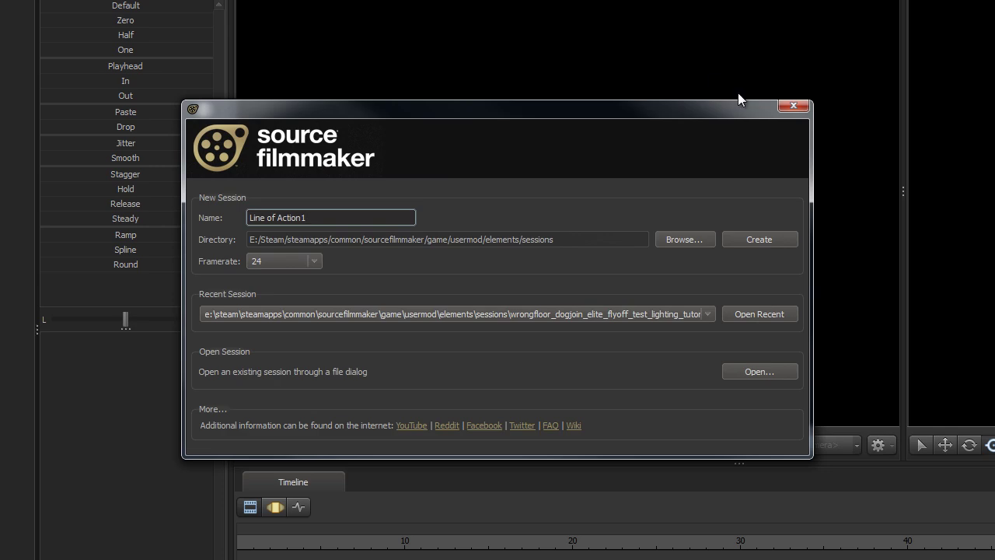
Check the list of recent sessions in Source Filmmaker's startup dialog
{"action": "left_click", "coordinate": [709, 319]}
{"action": "left_click", "coordinate": [709, 318]}
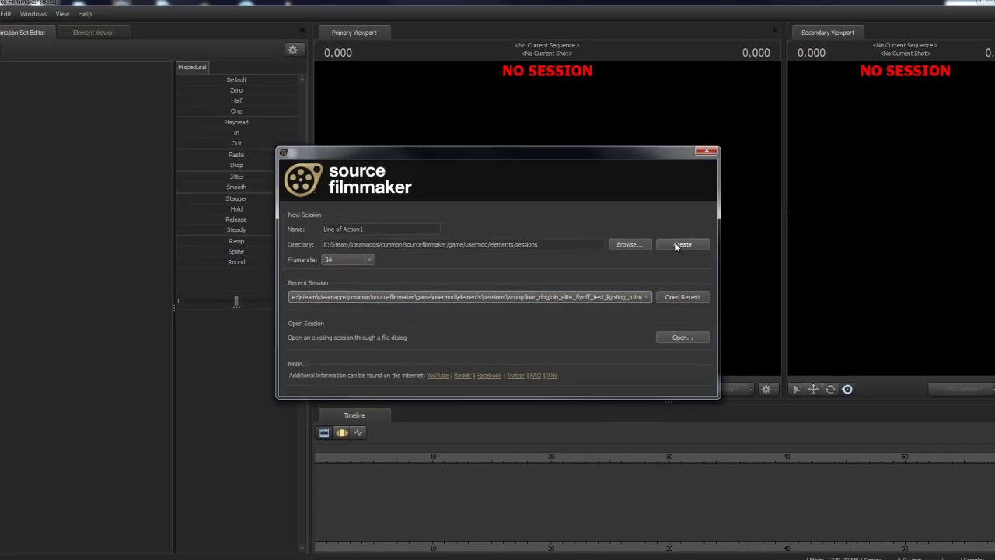
Create the Line of Action1 session at 24 fps and open the model picker for a new animation set
{"action": "left_click", "coordinate": [759, 240]}
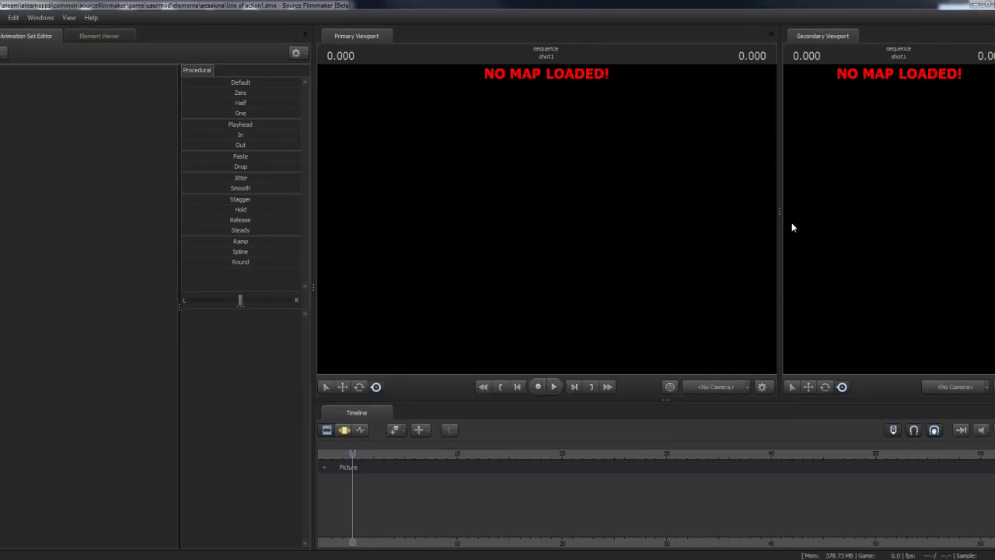
{"action": "right_click", "coordinate": [32, 200]}
{"action": "left_click", "coordinate": [90, 223]}
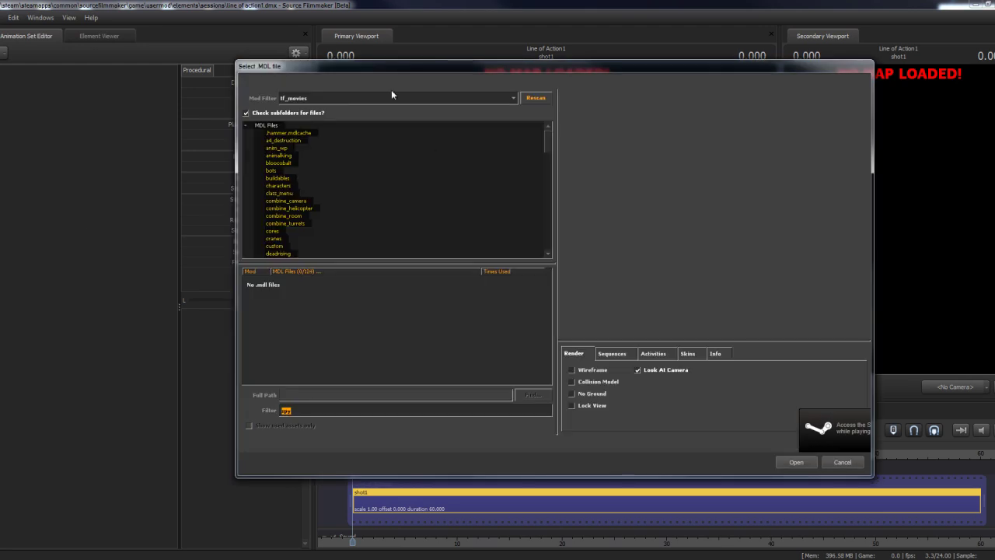
Filter the model list by the dor-source mod
{"action": "left_click", "coordinate": [376, 99]}
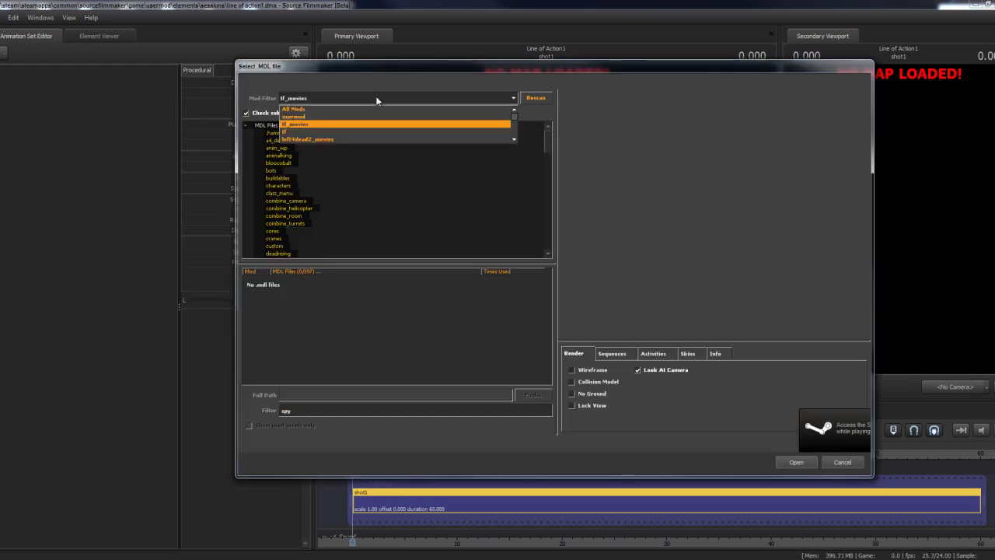
{"action": "scroll", "coordinate": [377, 122], "scroll_direction": "down", "scroll_amount": 3}
{"action": "scroll", "coordinate": [376, 123], "scroll_direction": "down", "scroll_amount": 5}
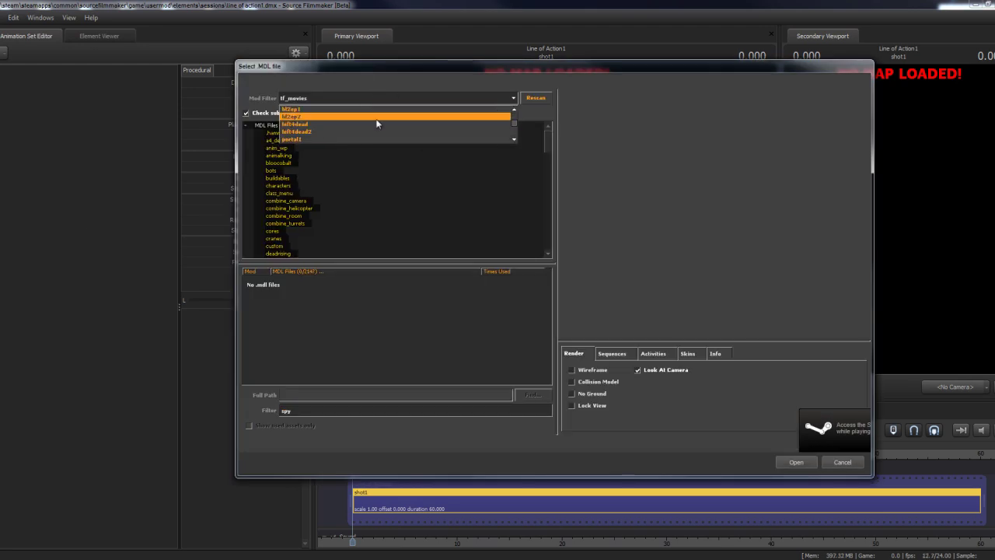
{"action": "scroll", "coordinate": [359, 127], "scroll_direction": "down", "scroll_amount": 1}
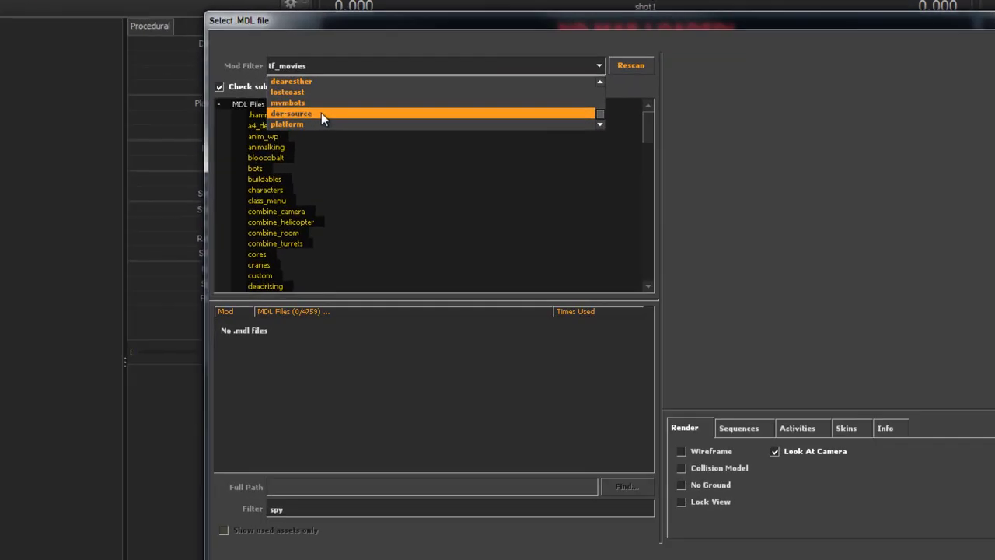
{"action": "left_click", "coordinate": [317, 131]}
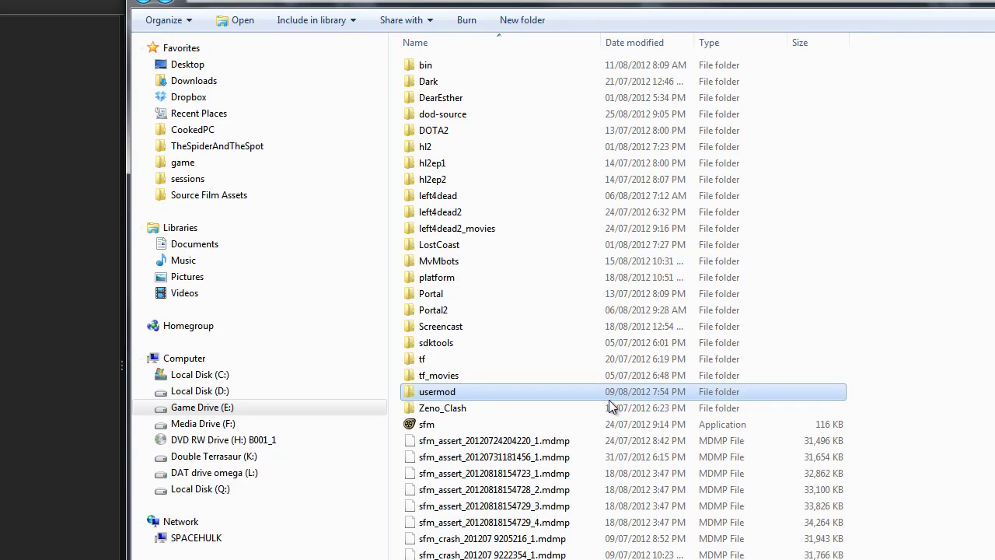
Switch to Windows Explorer and rename the dod-source folder in the SourceFilmmaker game directory as dor-source
{"action": "right_click", "coordinate": [469, 117]}
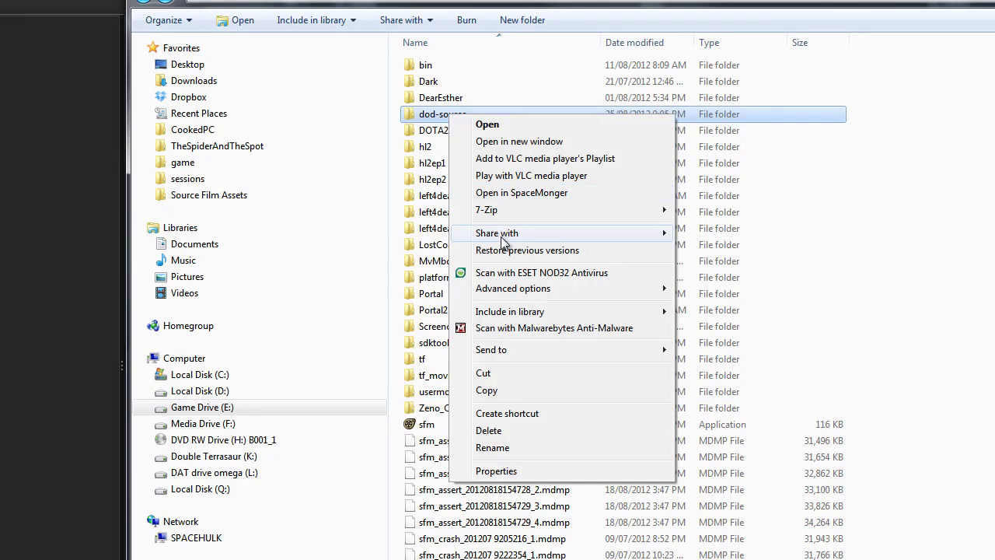
{"action": "left_click", "coordinate": [492, 448]}
{"action": "left_click", "coordinate": [436, 114]}
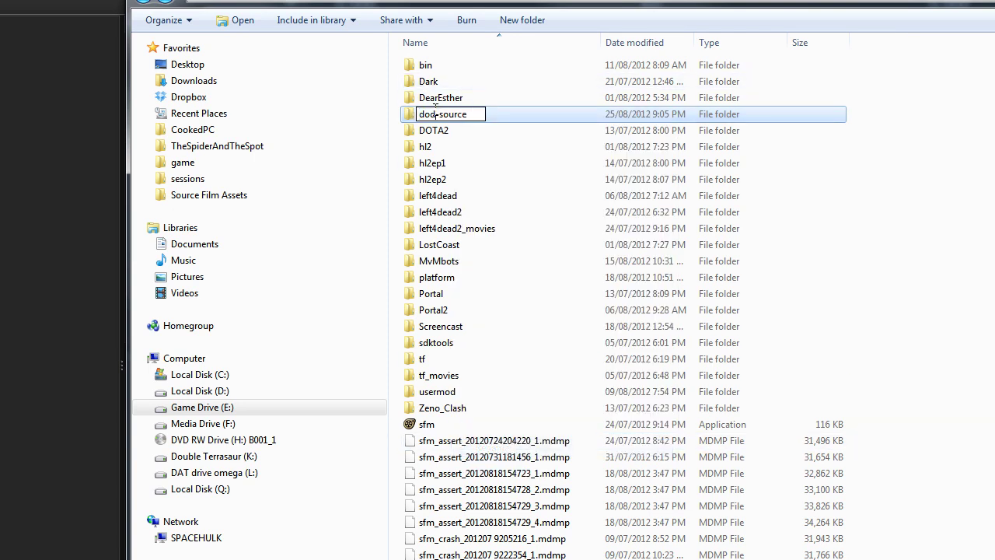
{"action": "key", "text": "BackSpace"}
{"action": "type", "text": "r"}
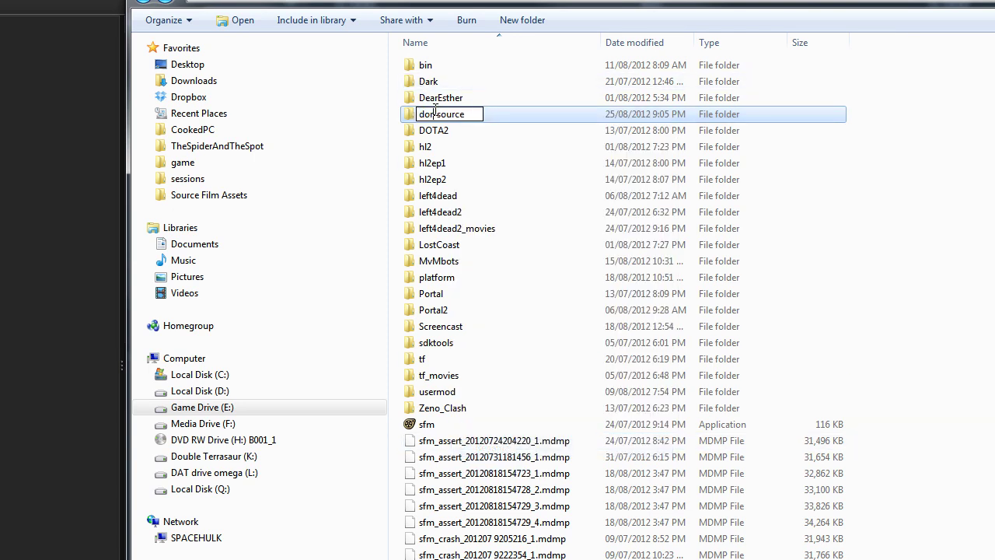
{"action": "left_click", "coordinate": [478, 391]}
Return to Source Filmmaker's model picker, rescan the dor-source mod and clear the spy text filter
{"action": "left_click", "coordinate": [93, 192]}
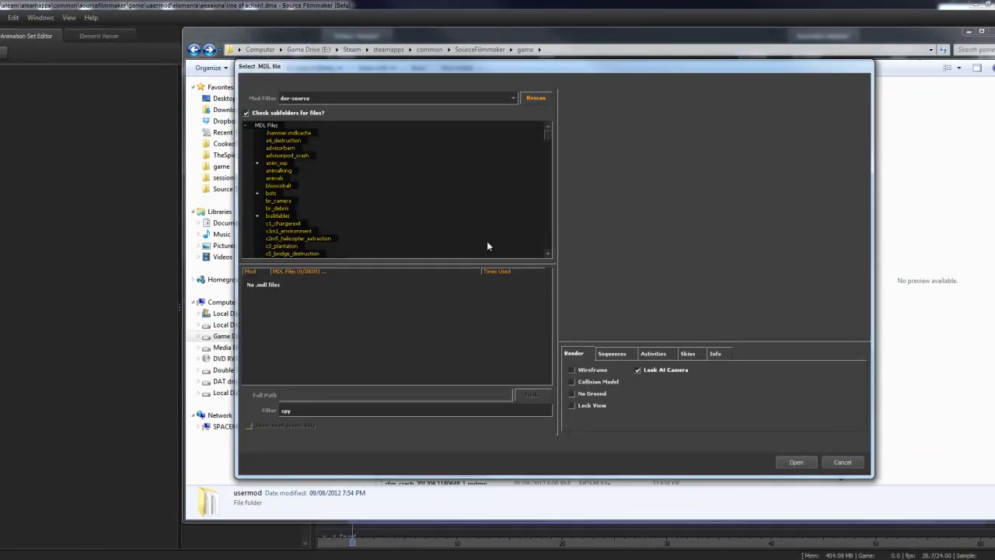
{"action": "left_click", "coordinate": [537, 98]}
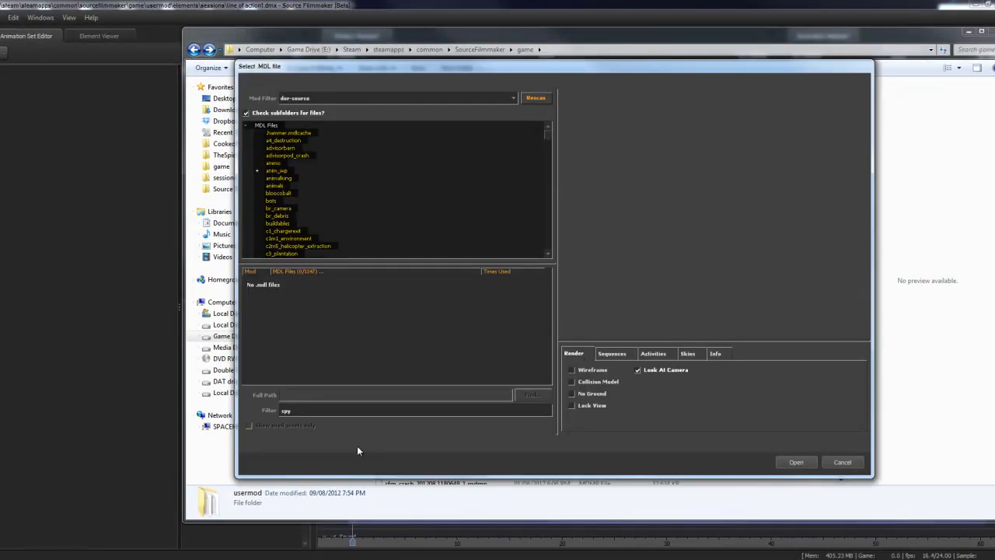
{"action": "left_click", "coordinate": [369, 412]}
{"action": "key", "text": "BackSpace"}
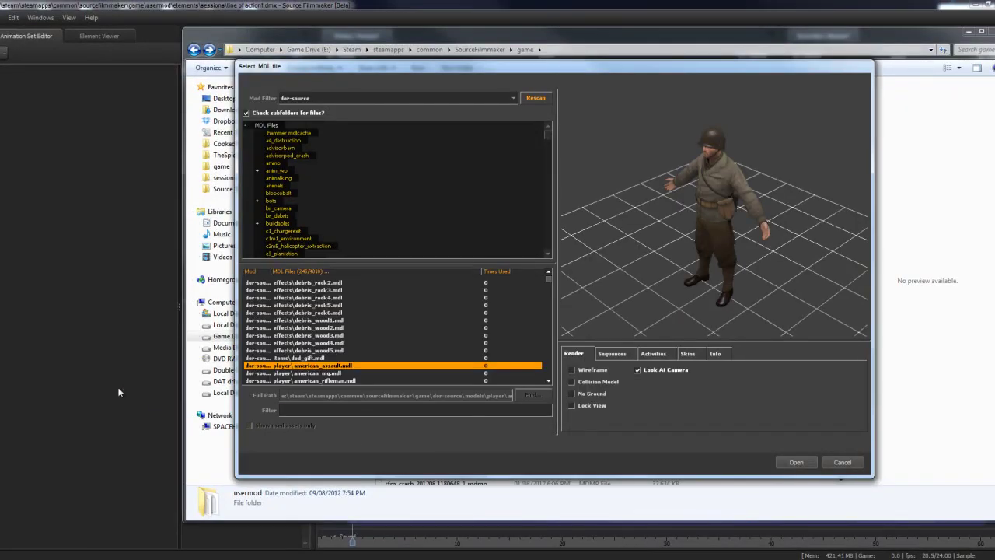
Preview dor-source models, including the american_assault player, debris_rock4 and a donner_building1 corner piece
{"action": "left_click_drag", "start_coordinate": [713, 236], "coordinate": [751, 224]}
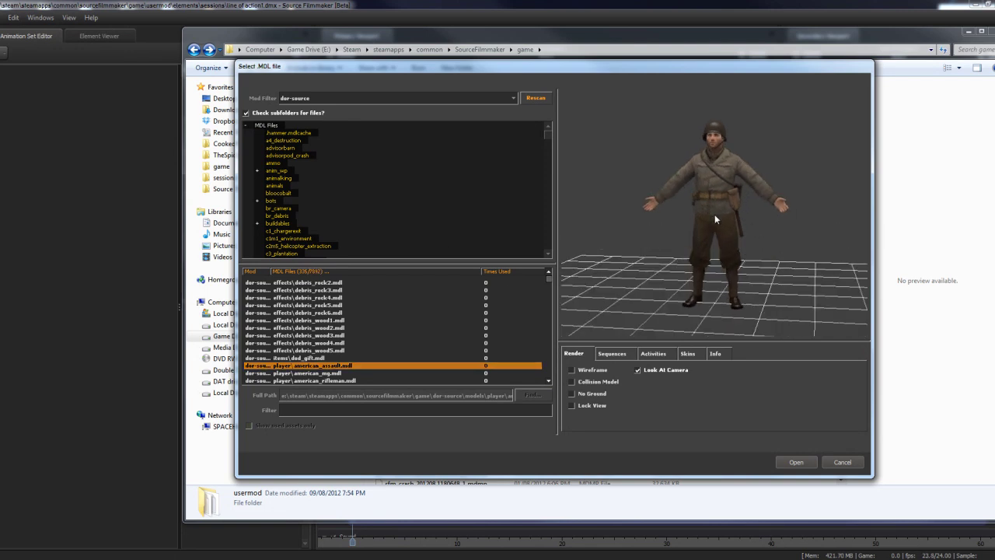
{"action": "left_click", "coordinate": [308, 298]}
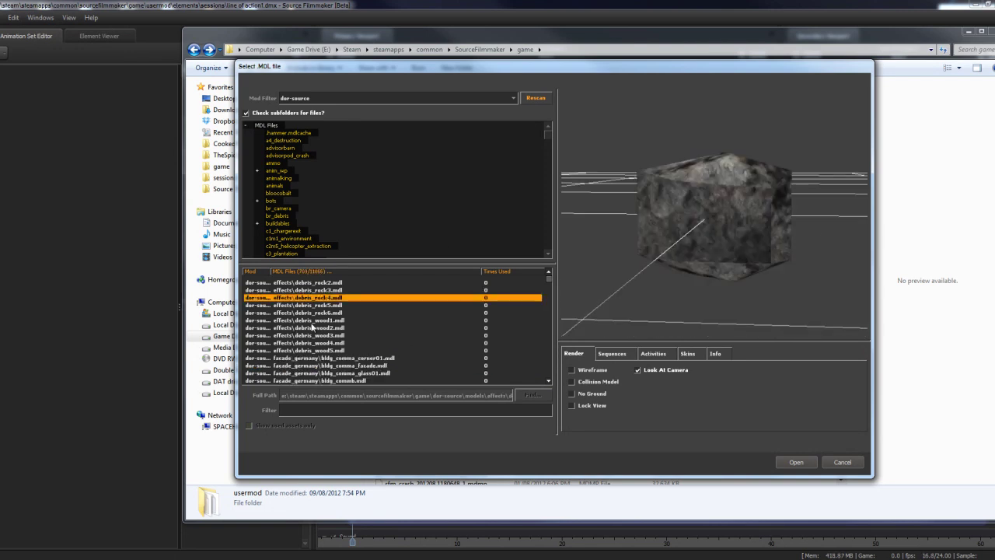
{"action": "scroll", "coordinate": [412, 344], "scroll_direction": "down", "scroll_amount": 5}
{"action": "left_click", "coordinate": [374, 336]}
{"action": "left_click_drag", "start_coordinate": [734, 223], "coordinate": [724, 263]}
{"action": "scroll", "coordinate": [314, 357], "scroll_direction": "down", "scroll_amount": 5}
{"action": "left_click", "coordinate": [315, 357]}
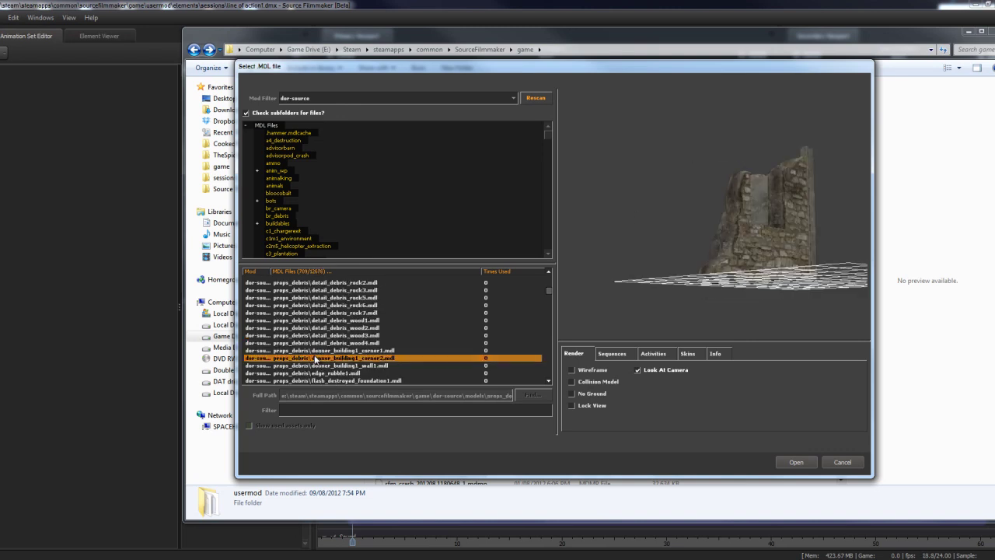
Browse further through the dor-source props, preview ava_church_inner_entrance and close the picker without choosing a model
{"action": "scroll", "coordinate": [365, 317], "scroll_direction": "down", "scroll_amount": 2}
{"action": "scroll", "coordinate": [365, 317], "scroll_direction": "down", "scroll_amount": 5}
{"action": "left_click", "coordinate": [362, 312]}
{"action": "left_click_drag", "start_coordinate": [668, 304], "coordinate": [773, 234]}
{"action": "scroll", "coordinate": [337, 365], "scroll_direction": "down", "scroll_amount": 10}
{"action": "left_click", "coordinate": [337, 365]}
{"action": "scroll", "coordinate": [322, 359], "scroll_direction": "down", "scroll_amount": 5}
{"action": "left_click", "coordinate": [326, 351]}
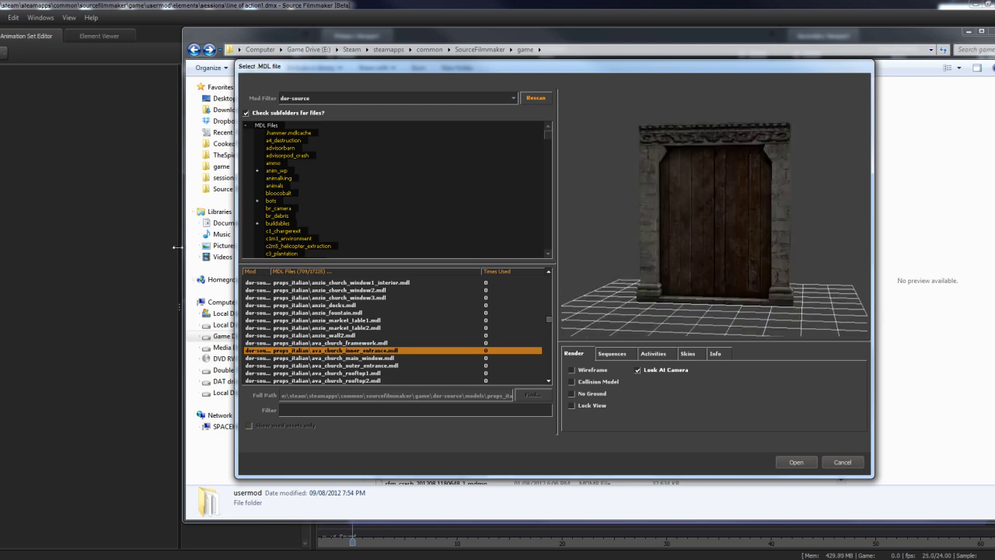
{"action": "scroll", "coordinate": [343, 331], "scroll_direction": "down", "scroll_amount": 5}
{"action": "scroll", "coordinate": [342, 329], "scroll_direction": "up", "scroll_amount": 10}
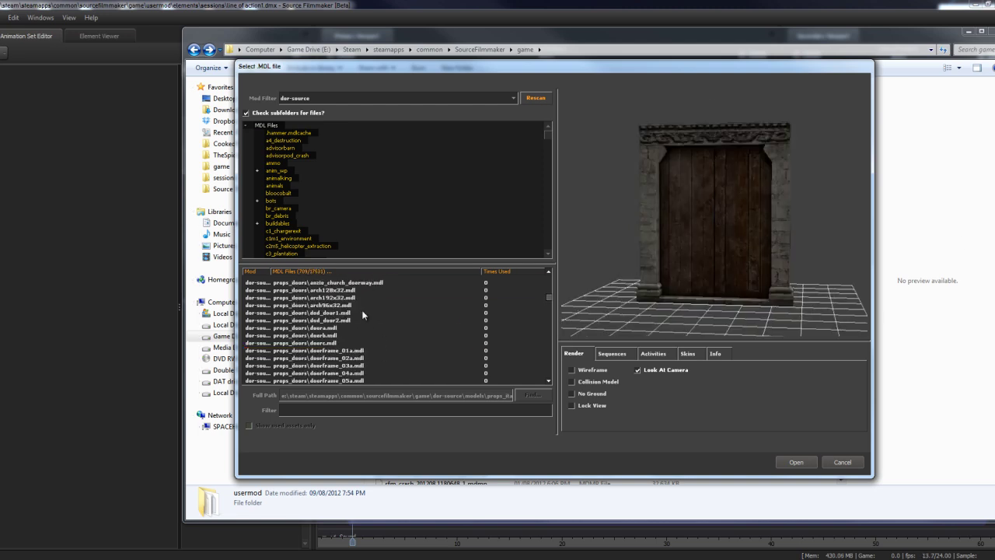
{"action": "left_click", "coordinate": [855, 460]}
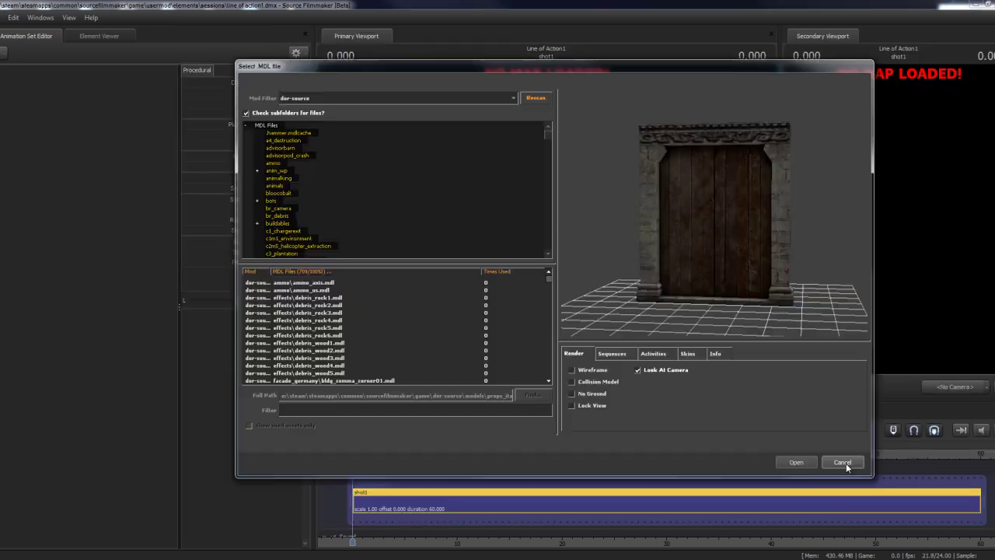
Launch the Particle Editor and bring up its file chooser for opening a particle configuration
{"action": "left_click", "coordinate": [49, 18]}
{"action": "left_click", "coordinate": [60, 155]}
{"action": "left_click", "coordinate": [166, 98]}
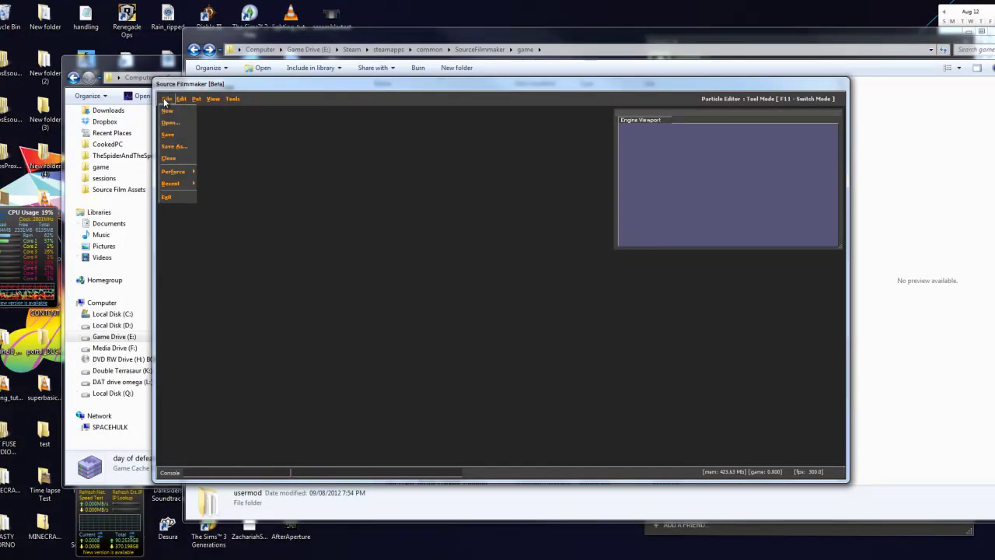
{"action": "left_click", "coordinate": [172, 120]}
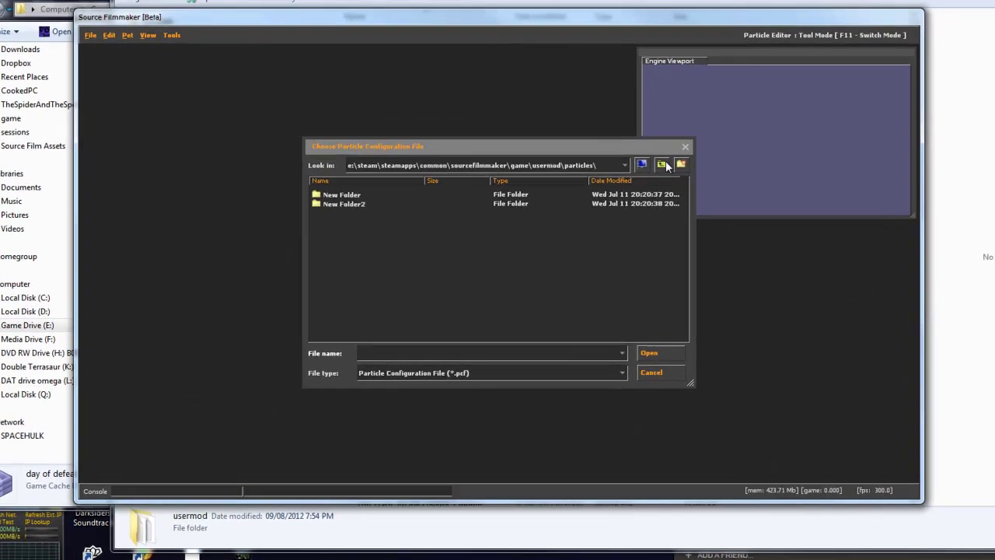
Open explosions.pcf from the particles folder inside dor-source
{"action": "left_click", "coordinate": [639, 198]}
{"action": "left_click", "coordinate": [665, 159]}
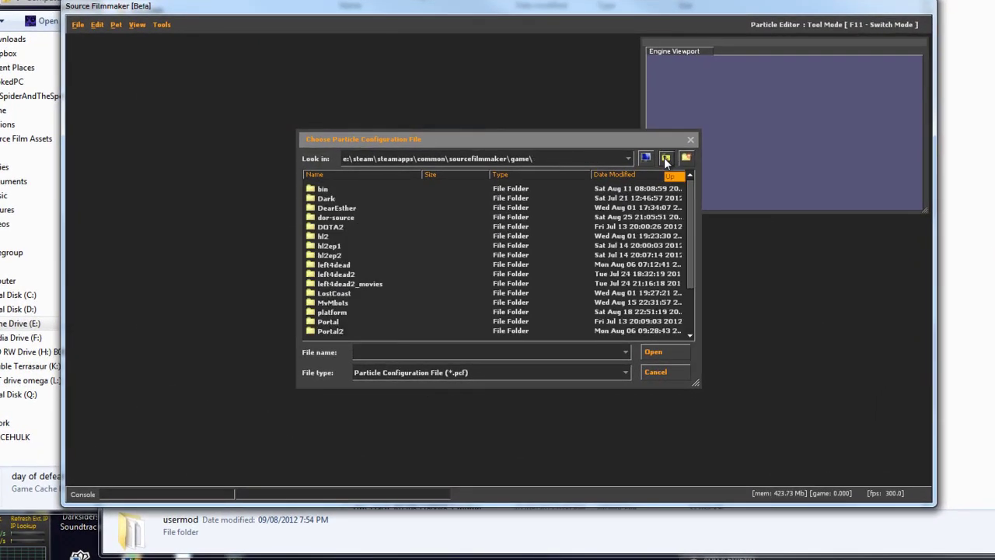
{"action": "double_click", "coordinate": [321, 223]}
{"action": "double_click", "coordinate": [323, 218]}
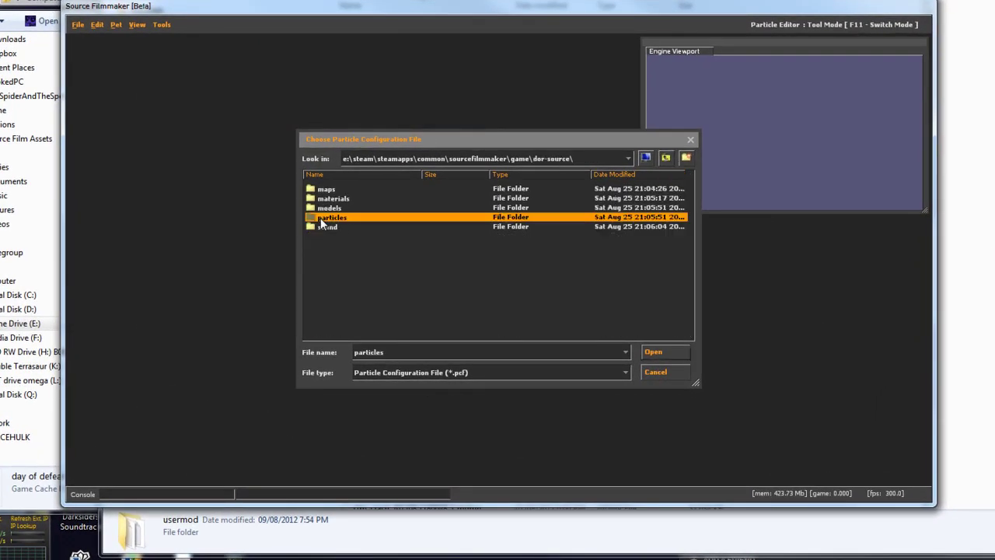
{"action": "left_click", "coordinate": [352, 191]}
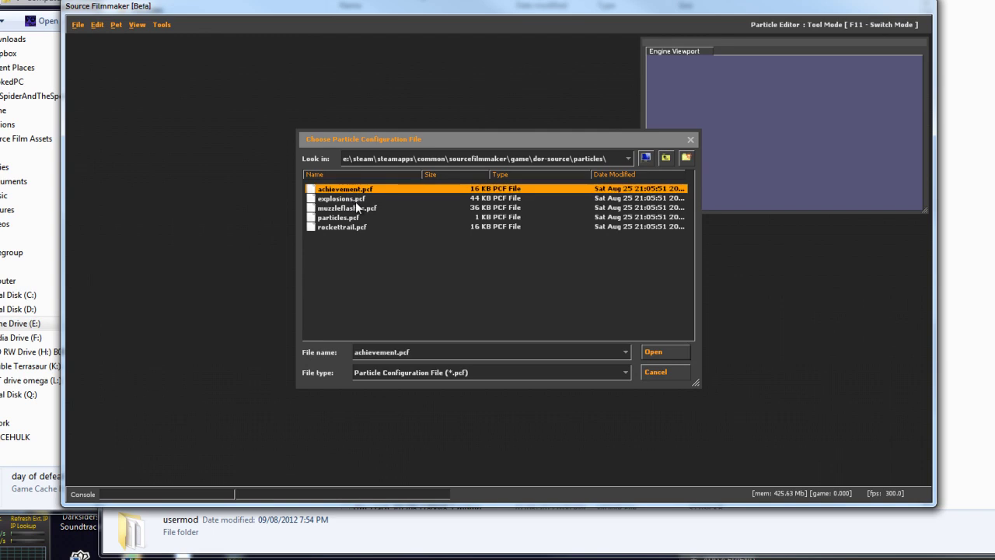
{"action": "left_click", "coordinate": [355, 199]}
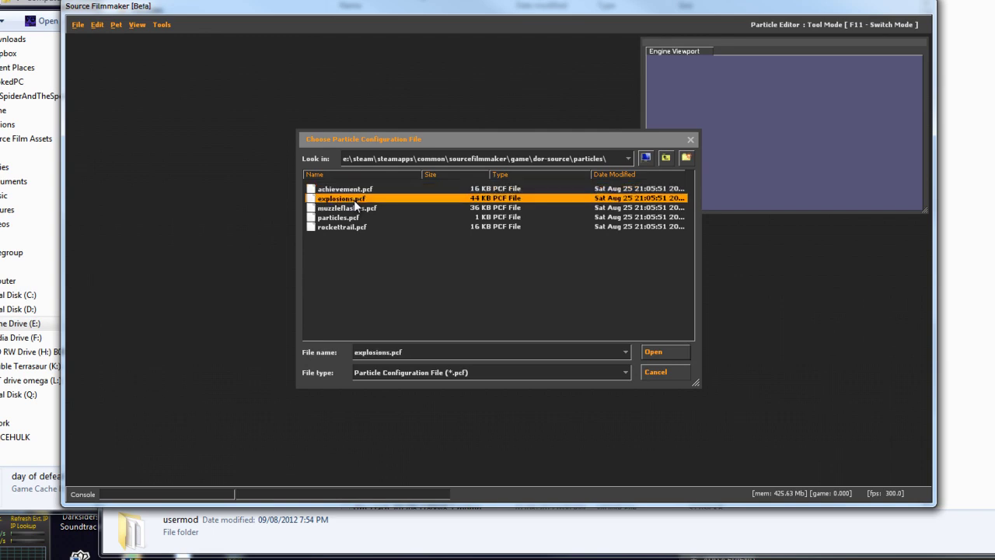
{"action": "left_click", "coordinate": [668, 358]}
Preview the Explosion_CoreFlash, Explosion_Debris001 and Explosion_Dustup_2 particle systems
{"action": "left_click", "coordinate": [166, 151]}
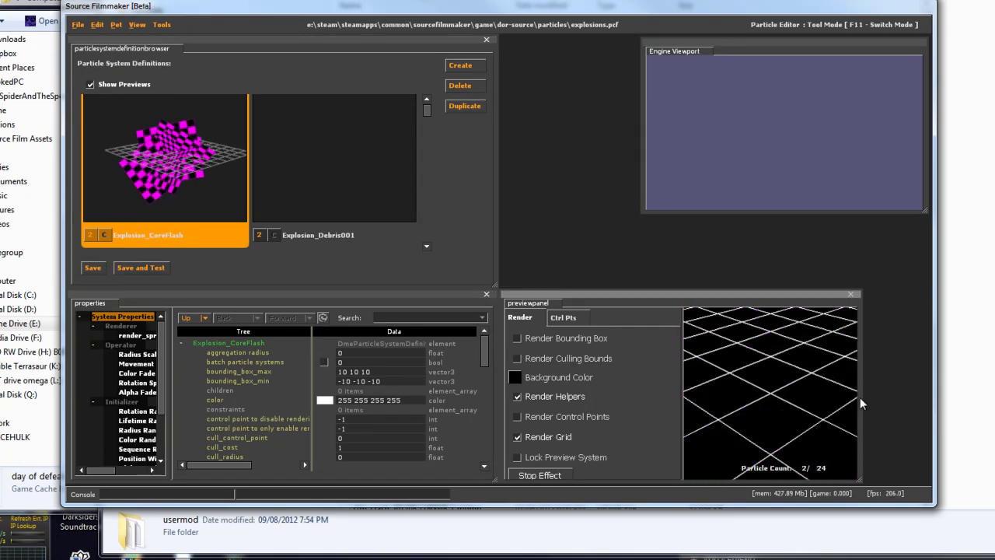
{"action": "left_click", "coordinate": [342, 196]}
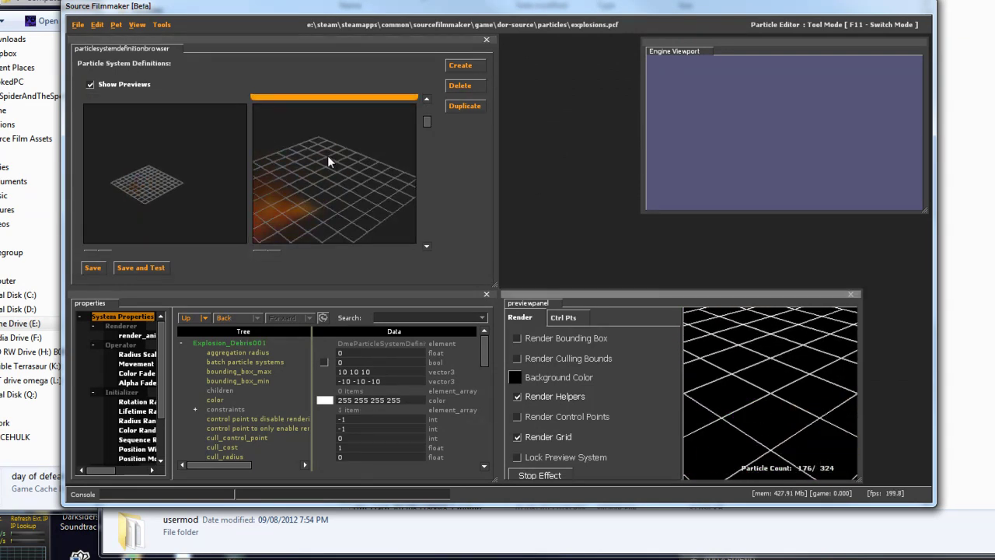
{"action": "left_click", "coordinate": [328, 160]}
{"action": "left_click_drag", "start_coordinate": [766, 386], "coordinate": [773, 398]}
{"action": "scroll", "coordinate": [294, 193], "scroll_direction": "down", "scroll_amount": 3}
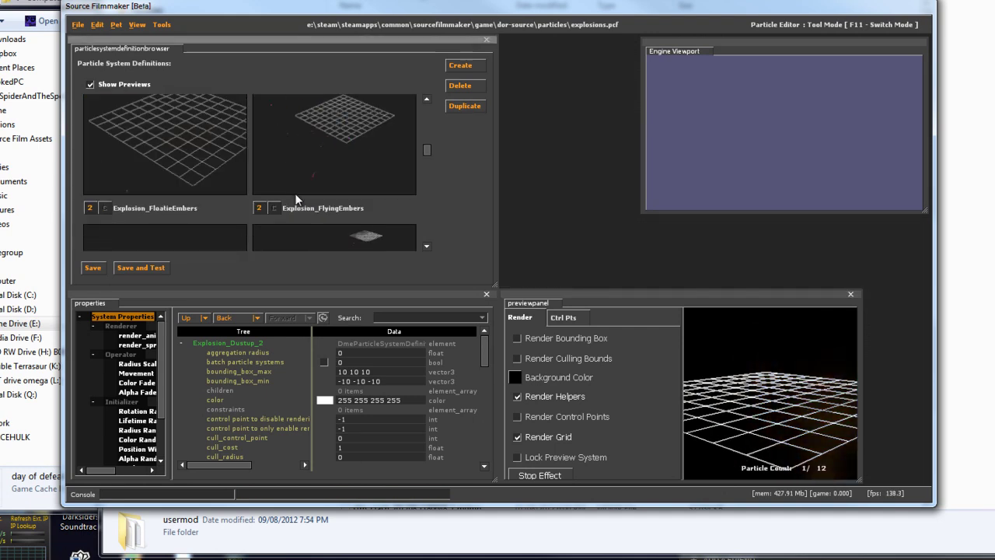
{"action": "scroll", "coordinate": [295, 192], "scroll_direction": "down", "scroll_amount": 3}
Select the Explosions_MA_coreflash particle system and examine its effect in the preview from different angles and distances
{"action": "left_click", "coordinate": [104, 117]}
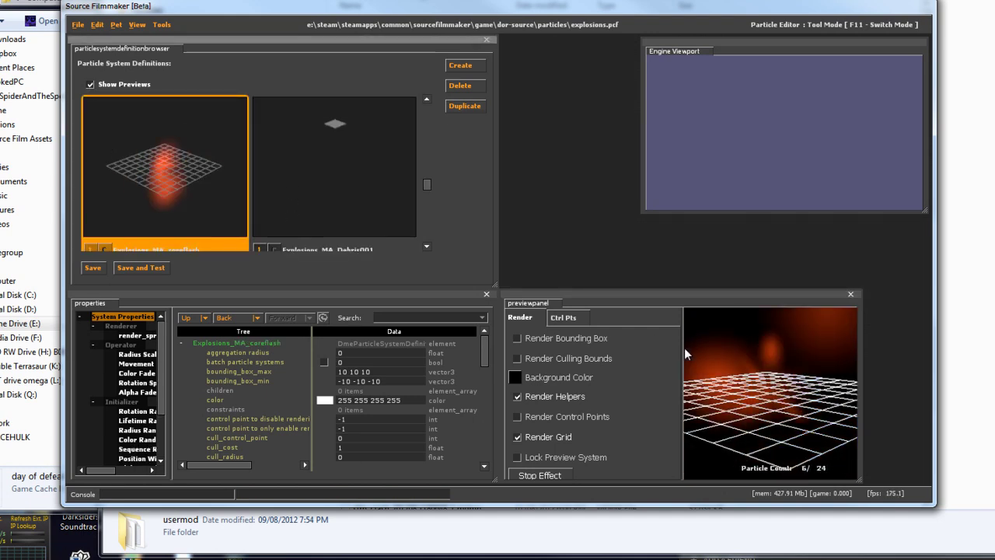
{"action": "scroll", "coordinate": [249, 163], "scroll_direction": "down", "scroll_amount": 1}
{"action": "scroll", "coordinate": [241, 161], "scroll_direction": "down", "scroll_amount": 2}
{"action": "scroll", "coordinate": [233, 159], "scroll_direction": "down", "scroll_amount": 3}
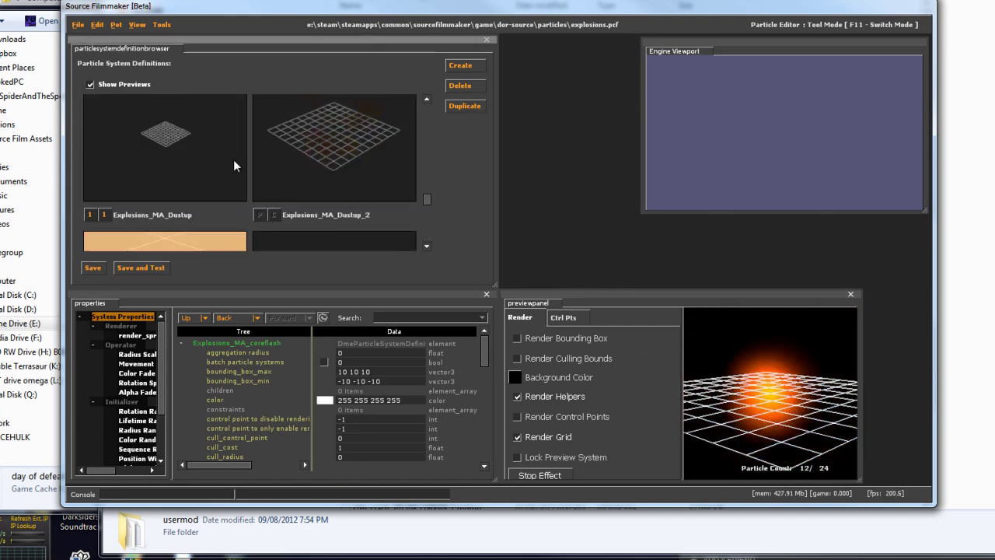
{"action": "scroll", "coordinate": [316, 184], "scroll_direction": "down", "scroll_amount": 2}
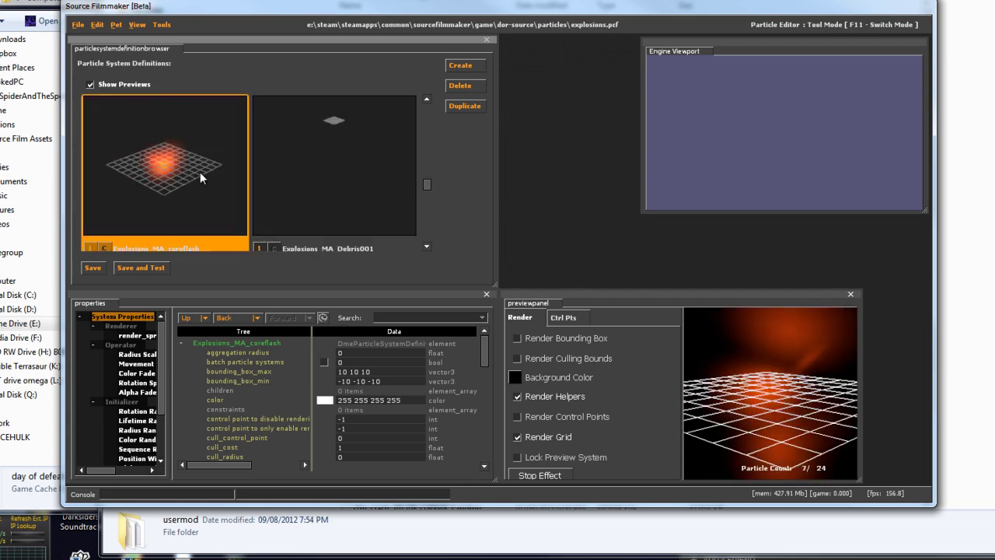
{"action": "mouse_move", "coordinate": [765, 408]}
{"action": "left_mouse_down"}
{"action": "mouse_move", "coordinate": [780, 399]}
{"action": "mouse_move", "coordinate": [772, 397]}
{"action": "left_mouse_up"}
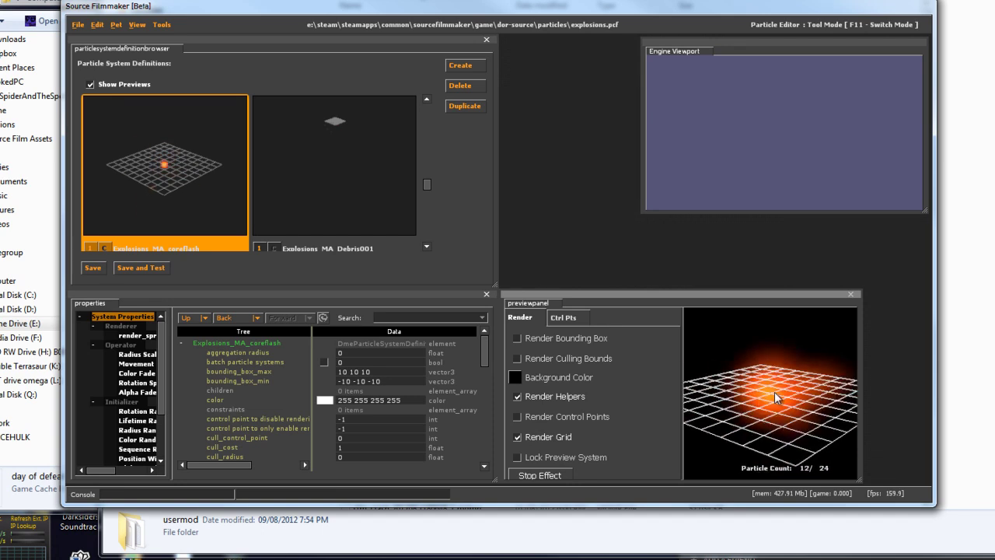
{"action": "scroll", "coordinate": [772, 397], "scroll_direction": "up", "scroll_amount": 3}
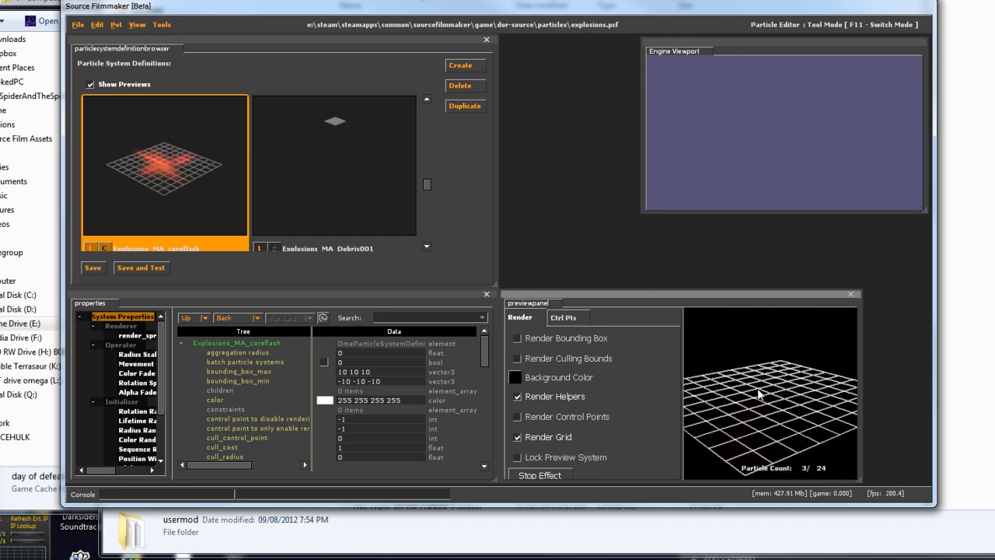
{"action": "scroll", "coordinate": [772, 398], "scroll_direction": "up", "scroll_amount": 3}
{"action": "scroll", "coordinate": [771, 395], "scroll_direction": "up", "scroll_amount": 2}
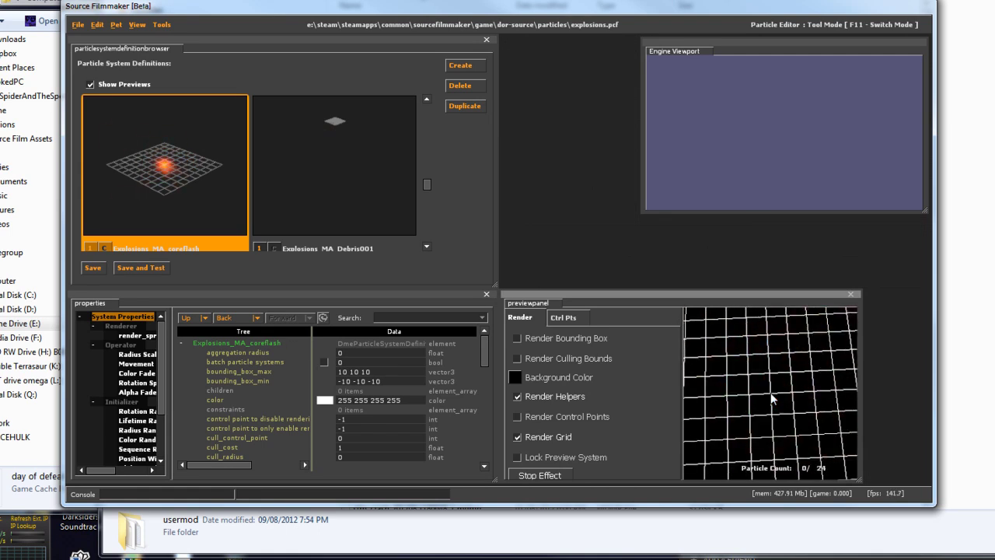
{"action": "scroll", "coordinate": [770, 394], "scroll_direction": "down", "scroll_amount": 5}
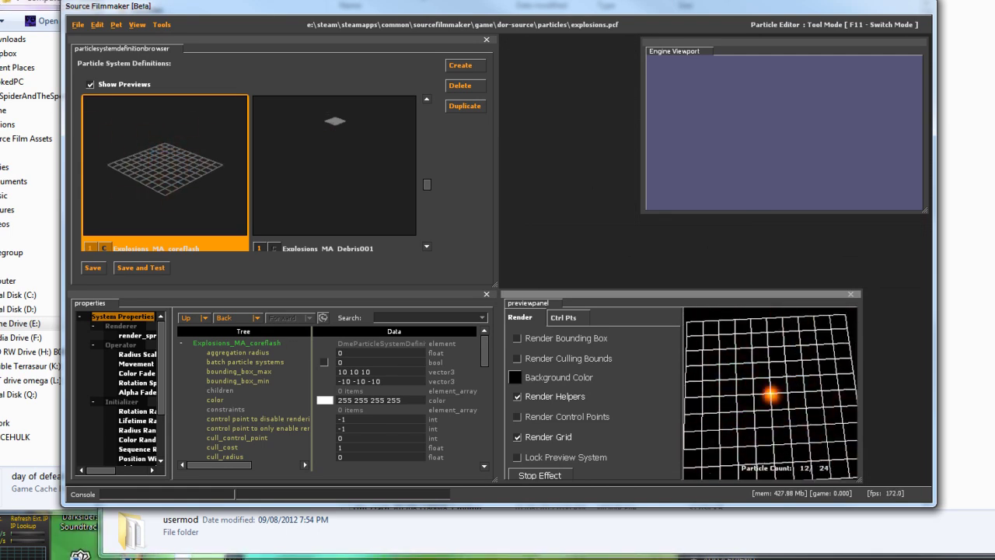
{"action": "scroll", "coordinate": [770, 392], "scroll_direction": "down", "scroll_amount": 3}
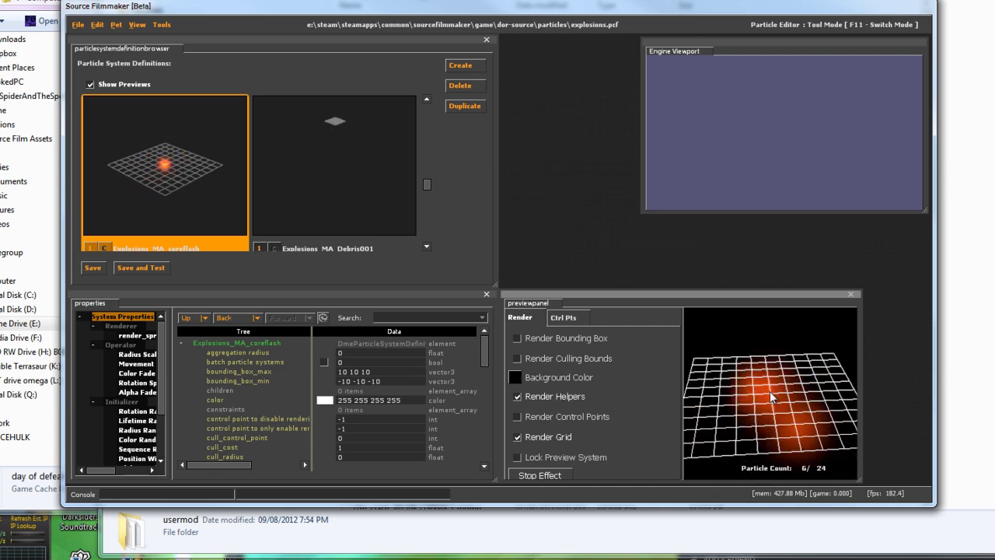
{"action": "scroll", "coordinate": [770, 393], "scroll_direction": "up", "scroll_amount": 4}
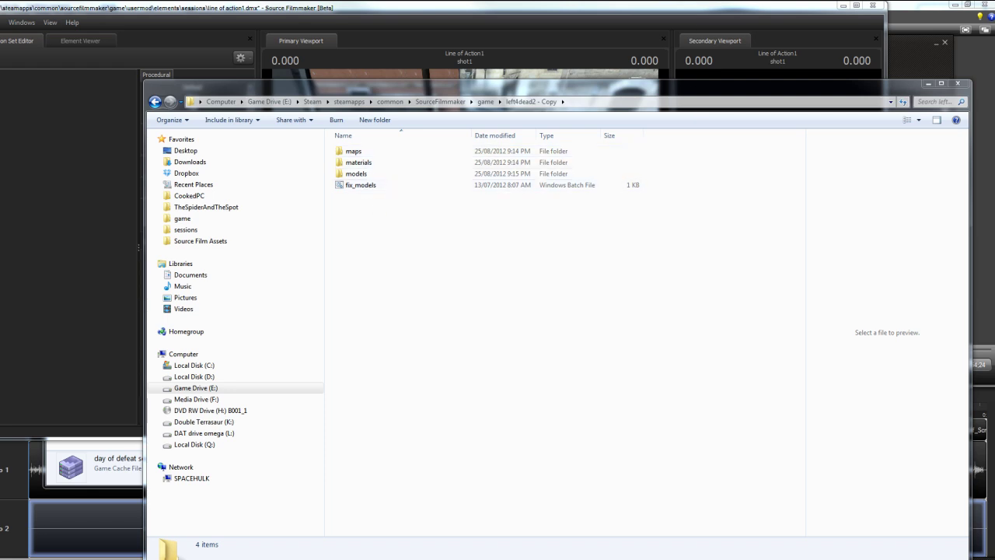
Run the fix_models batch file in the left4dead2 - Copy folder and allow it past the security warning
{"action": "left_click", "coordinate": [355, 184]}
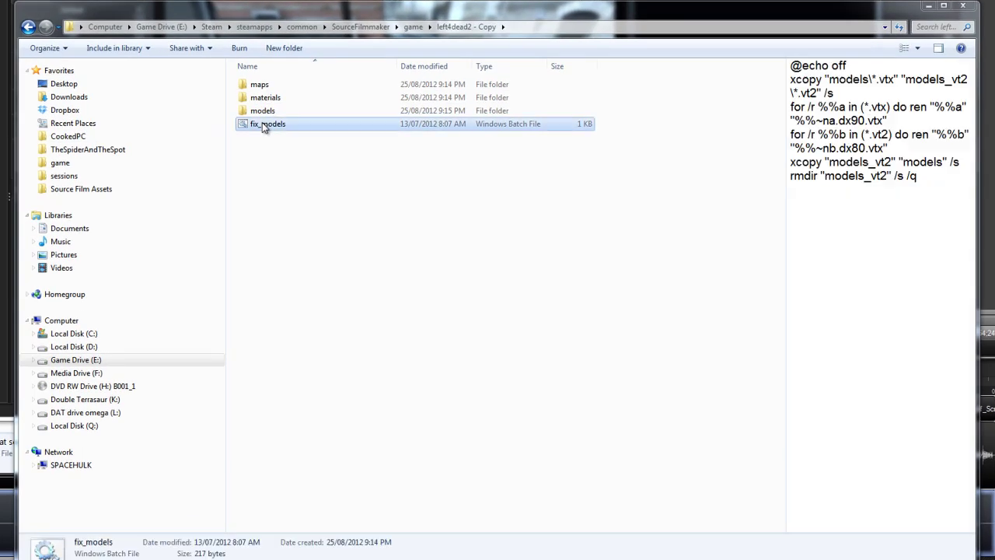
{"action": "left_click_drag", "start_coordinate": [262, 124], "coordinate": [276, 140]}
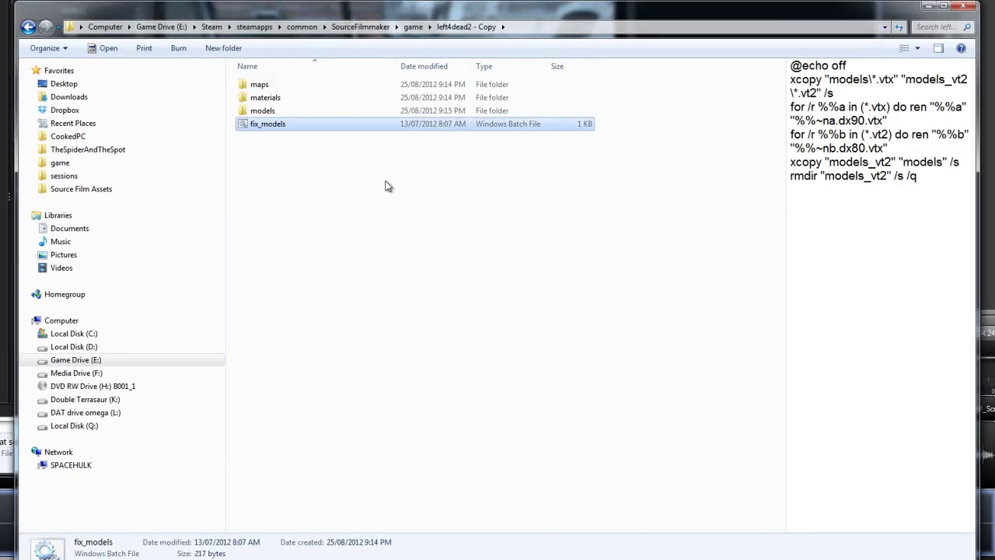
{"action": "double_click", "coordinate": [255, 126]}
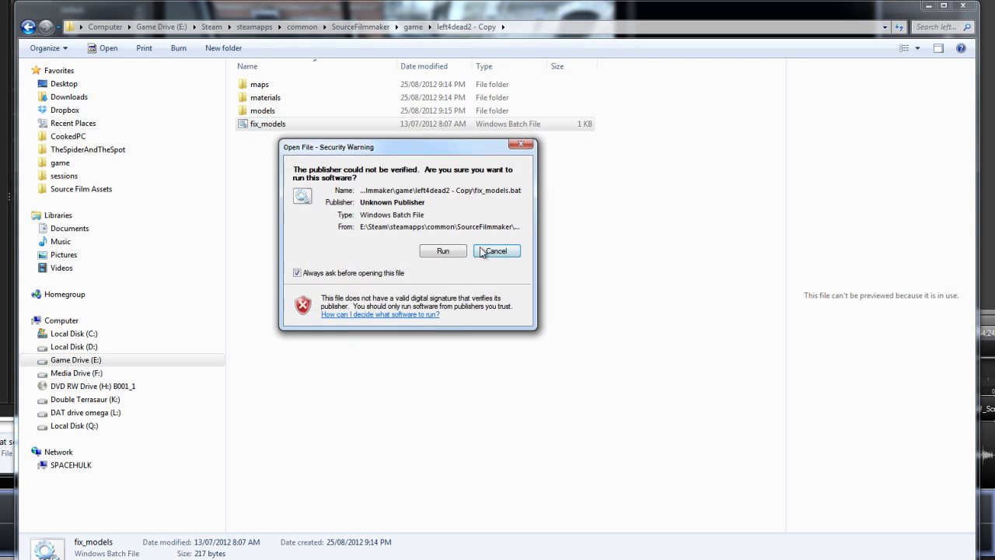
{"action": "left_click", "coordinate": [445, 250]}
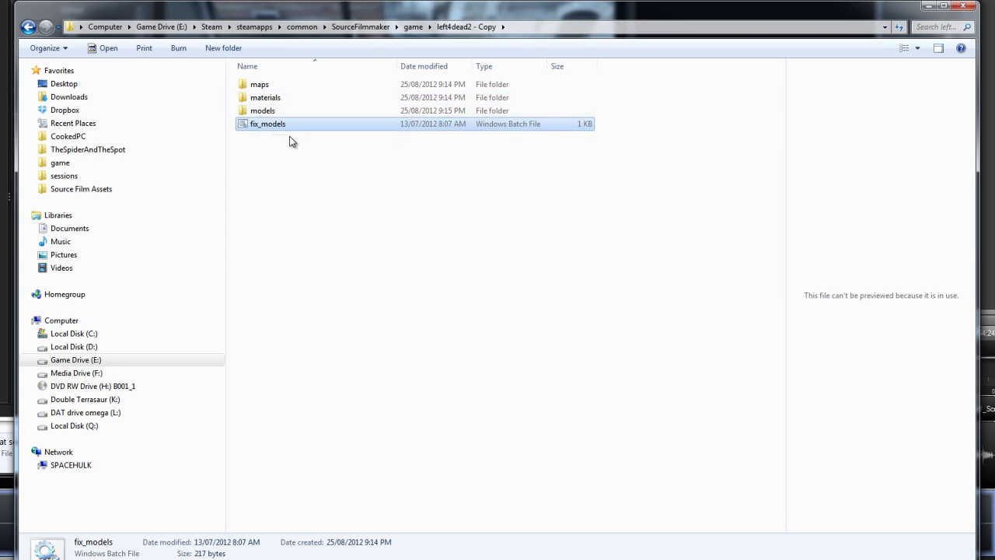
{"action": "left_click_drag", "start_coordinate": [530, 9], "coordinate": [494, 13]}
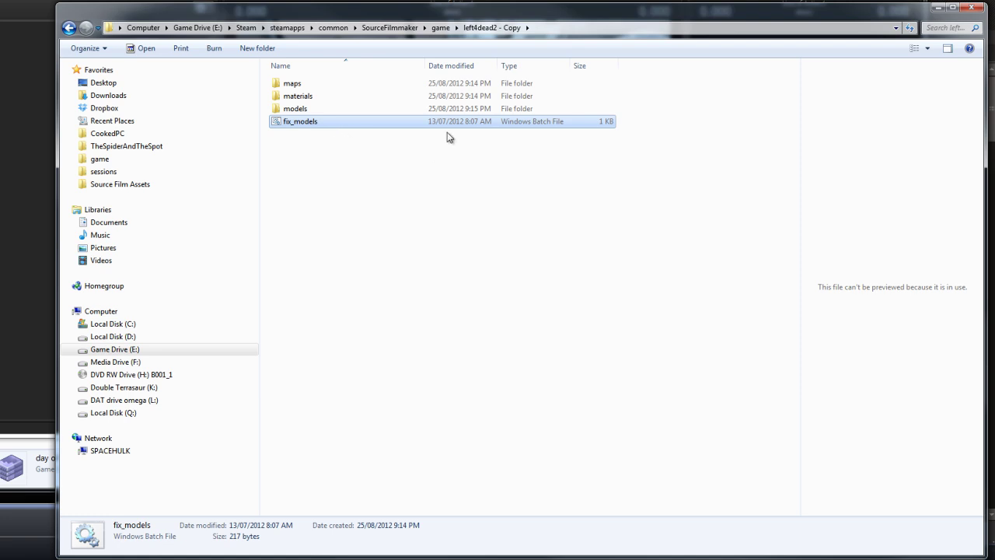
{"action": "left_click_drag", "start_coordinate": [349, 126], "coordinate": [371, 134]}
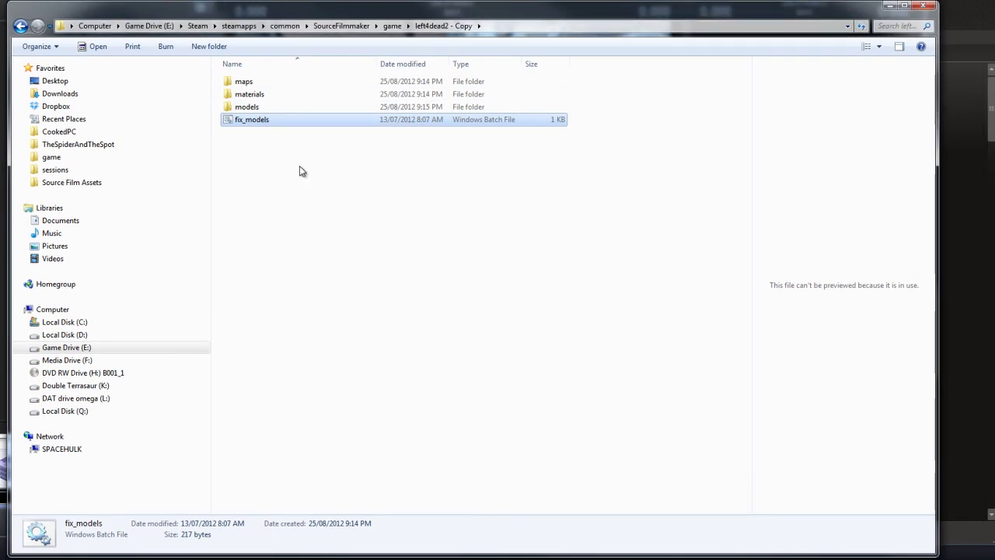
{"action": "left_click", "coordinate": [383, 186]}
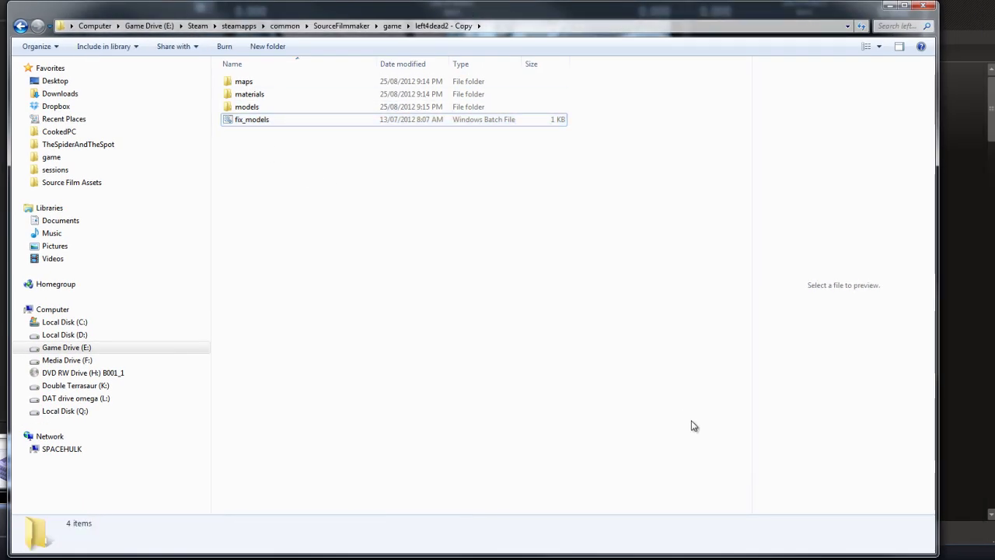
{"action": "mouse_move", "coordinate": [841, 556]}
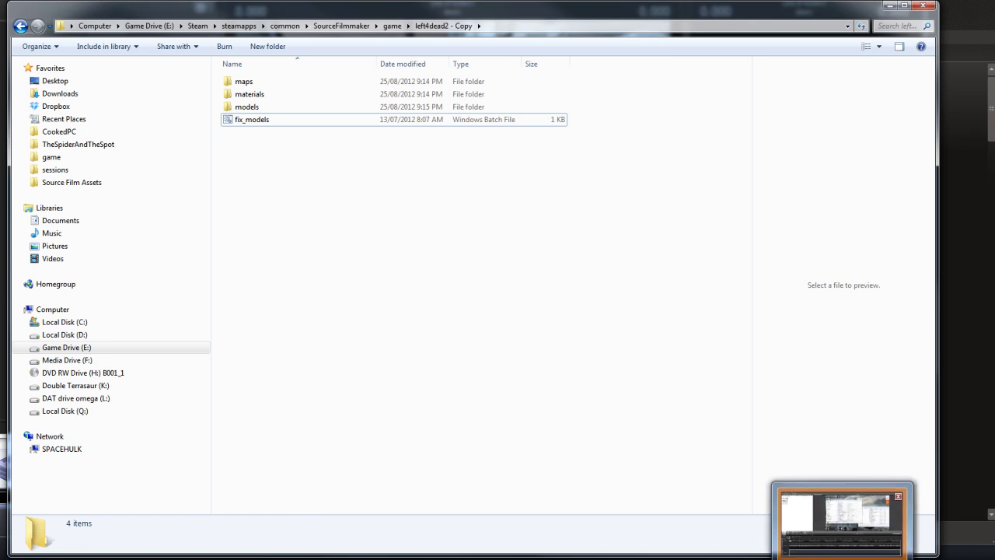